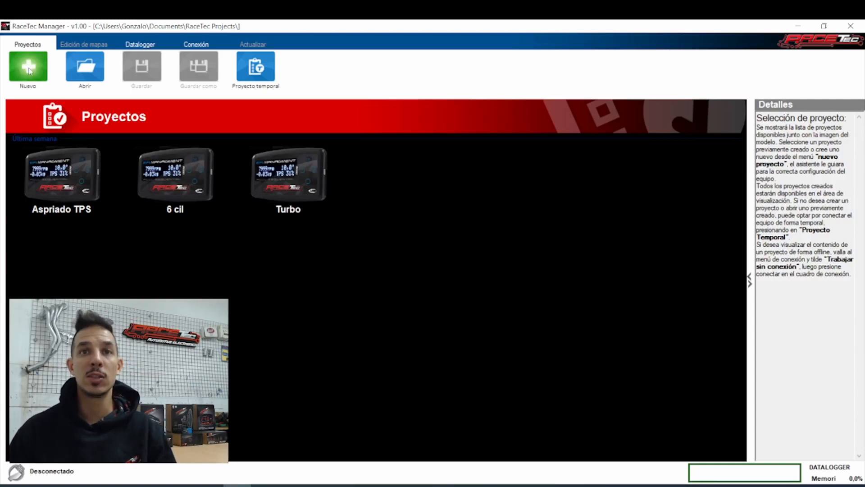
Start a new project named VW Golf, detecting the connected unit automatically, and continue to the RPM signal settings.
{"action": "left_click", "coordinate": [28, 67]}
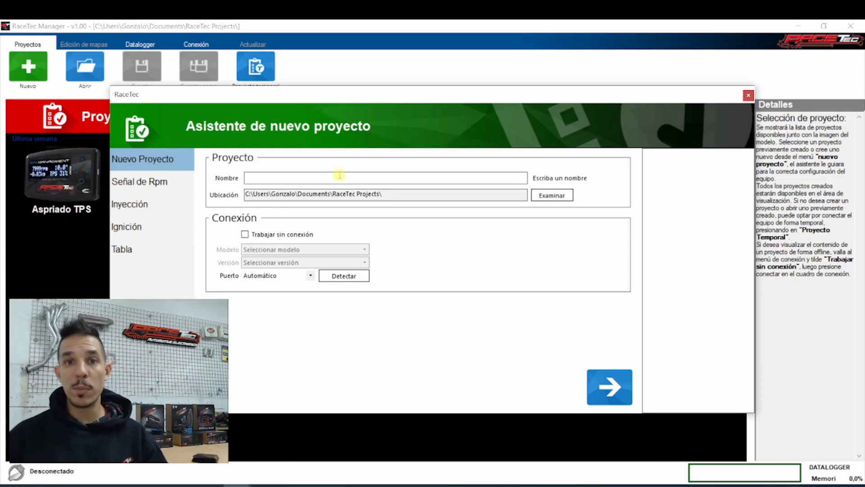
{"action": "type", "text": "VW Golf"}
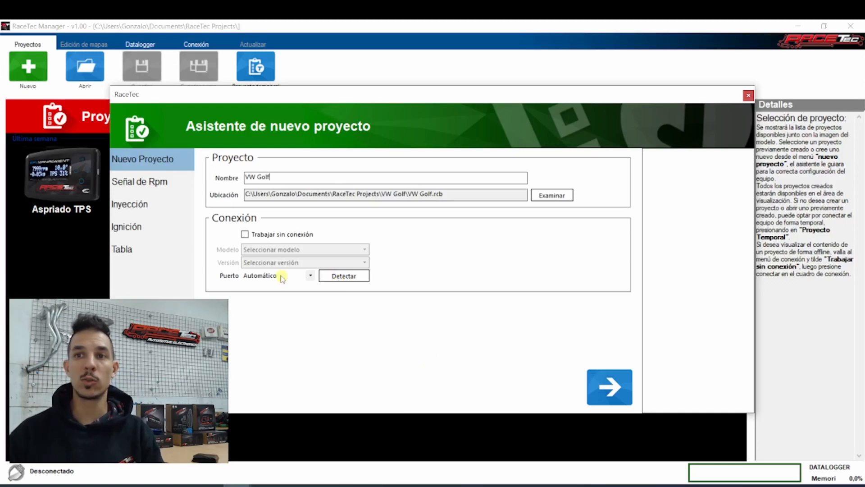
{"action": "left_click", "coordinate": [331, 281]}
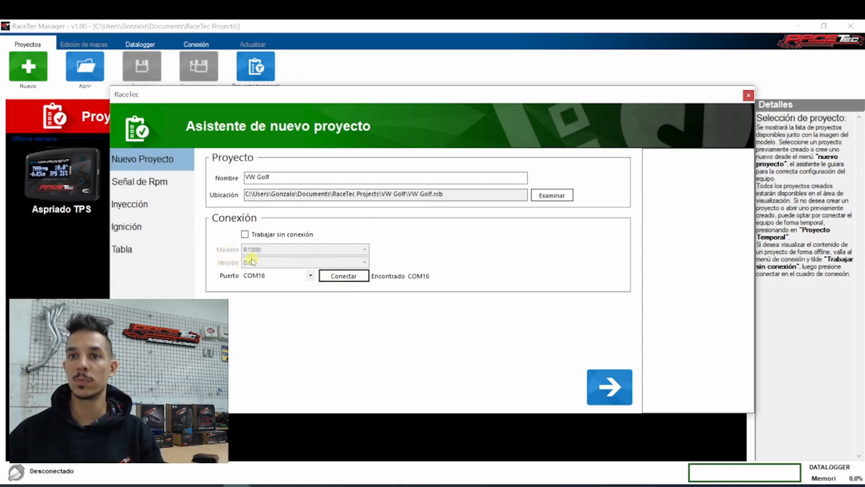
{"action": "left_click", "coordinate": [611, 386]}
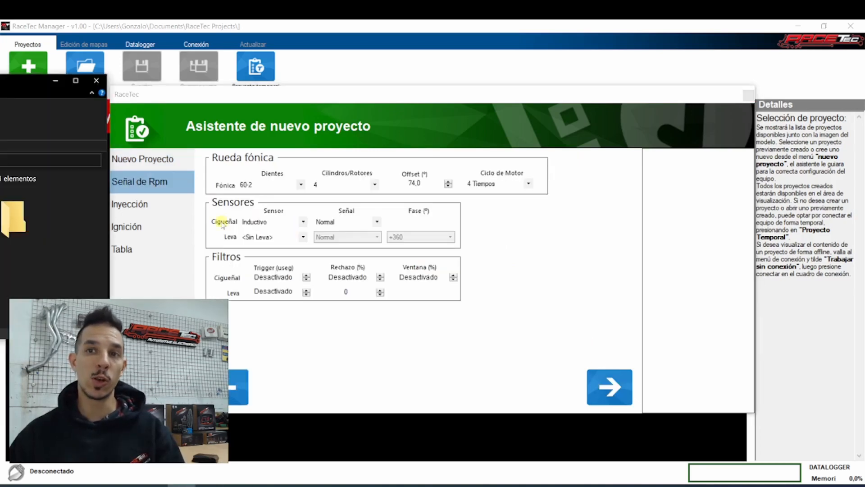
Try the Inductivo Alto and Hall 5V sensor types for the crankshaft (Cigueñal).
{"action": "left_click", "coordinate": [246, 226]}
{"action": "left_click", "coordinate": [274, 224]}
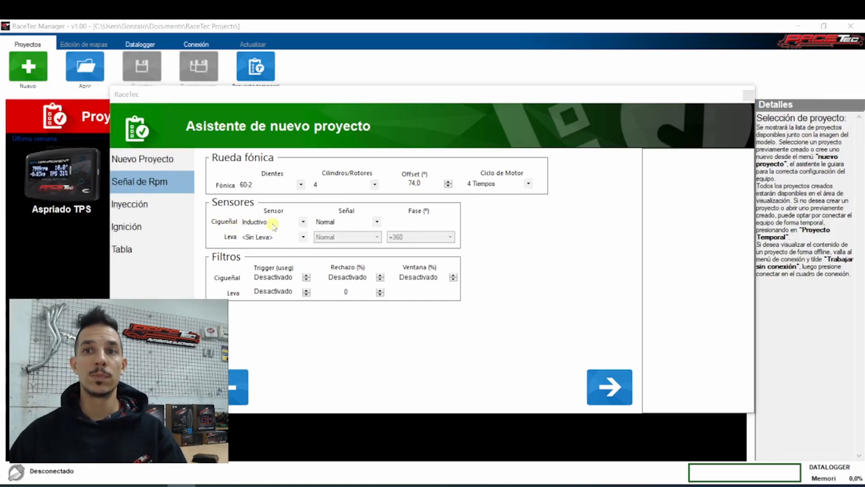
{"action": "left_click", "coordinate": [274, 224]}
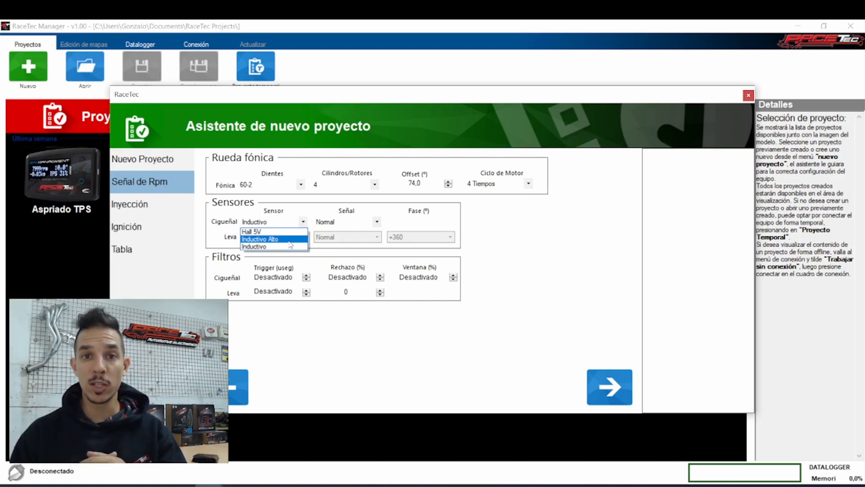
{"action": "left_click", "coordinate": [276, 239]}
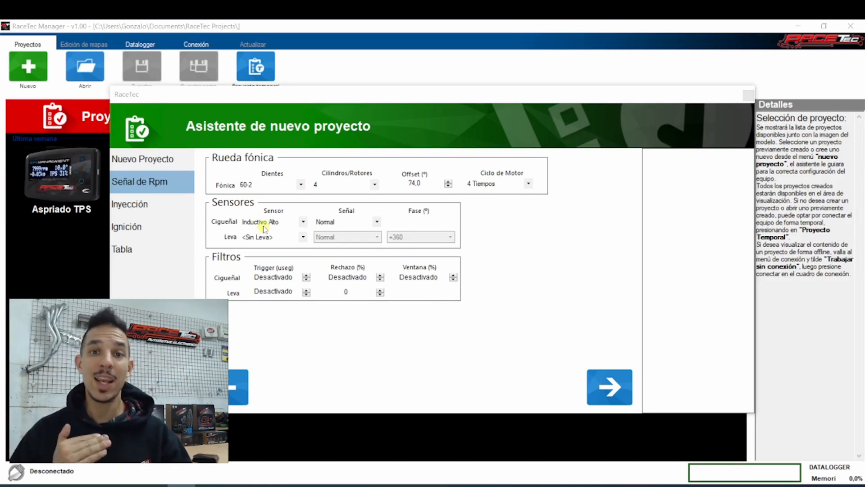
{"action": "left_click", "coordinate": [267, 223]}
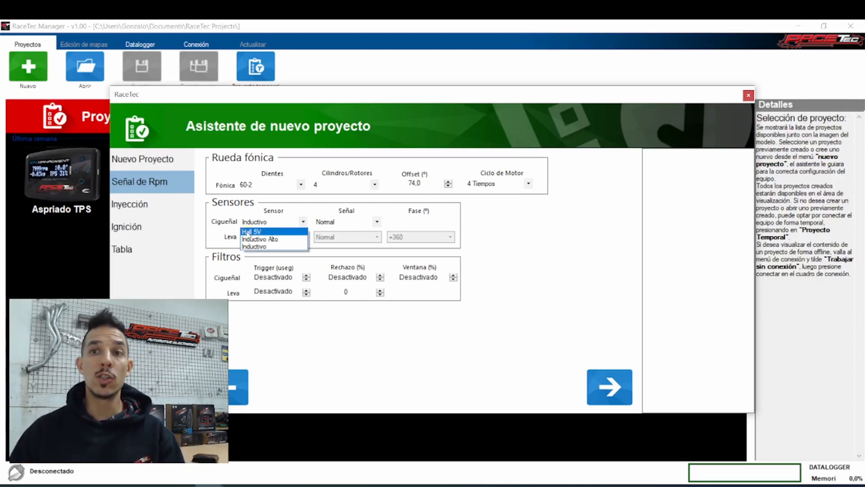
{"action": "left_click", "coordinate": [247, 232]}
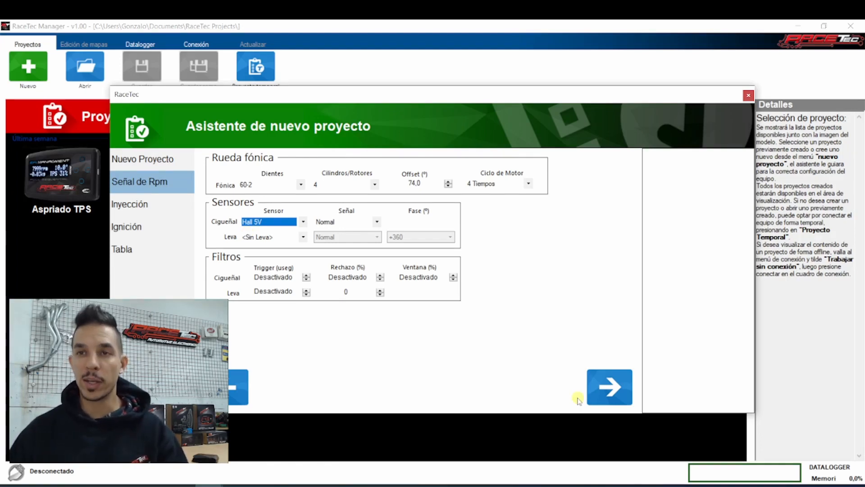
Set the crankshaft (Cigueñal) sensor to Inductivo with a Normal signal.
{"action": "left_click", "coordinate": [259, 221]}
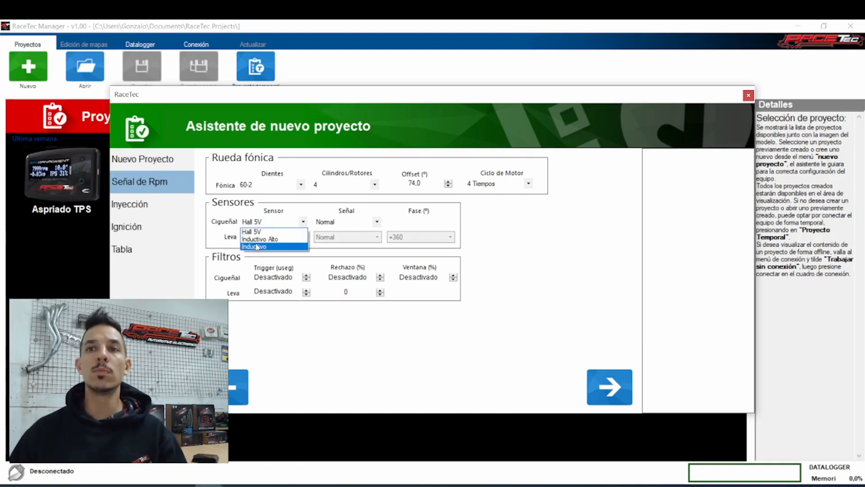
{"action": "left_click", "coordinate": [257, 247]}
{"action": "left_click", "coordinate": [367, 223]}
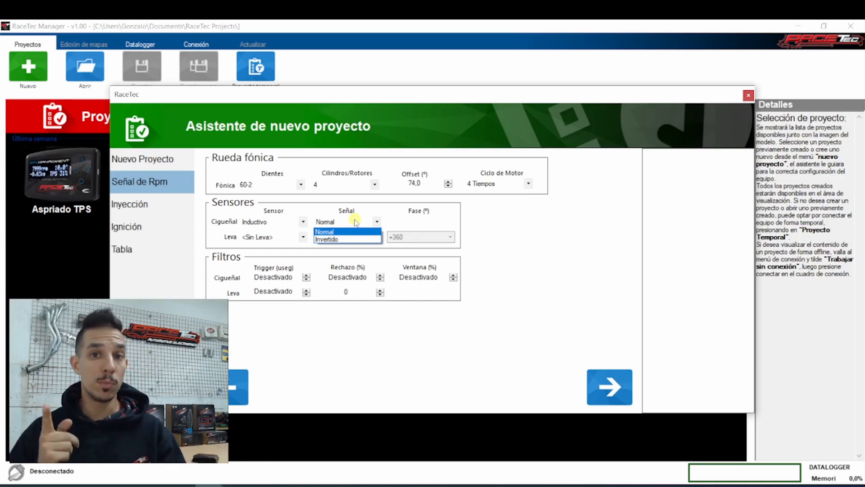
{"action": "left_click", "coordinate": [335, 232]}
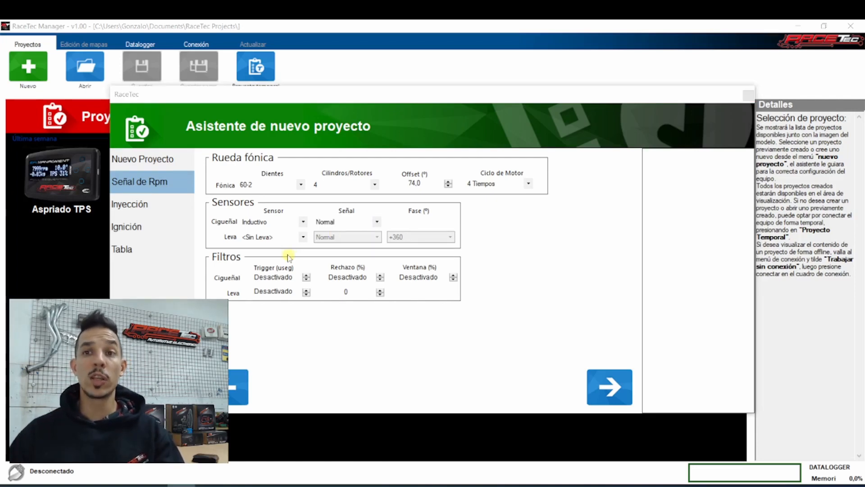
Set the camshaft (Leva) sensor type to Hall 5V.
{"action": "left_click", "coordinate": [280, 237]}
{"action": "left_click", "coordinate": [281, 242]}
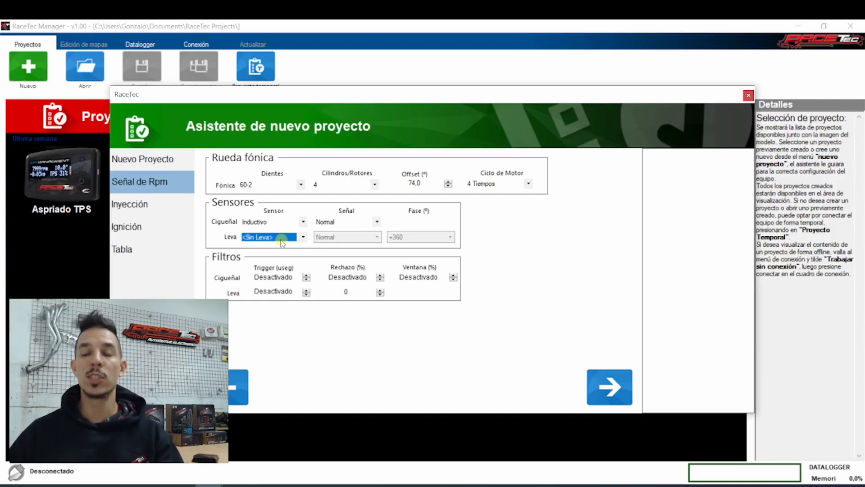
{"action": "left_click", "coordinate": [281, 238]}
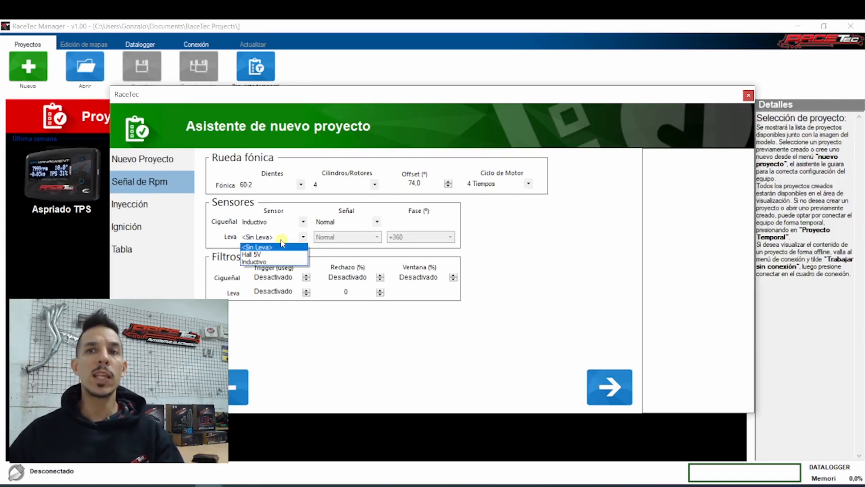
{"action": "left_click", "coordinate": [257, 254]}
{"action": "left_click", "coordinate": [266, 237]}
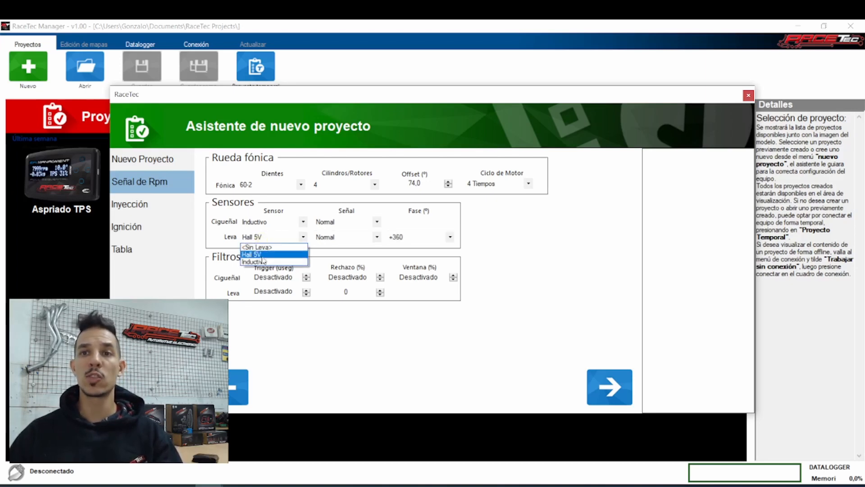
Set the camshaft (Leva) signal to Invertido and its phase to +360.
{"action": "left_click", "coordinate": [318, 237]}
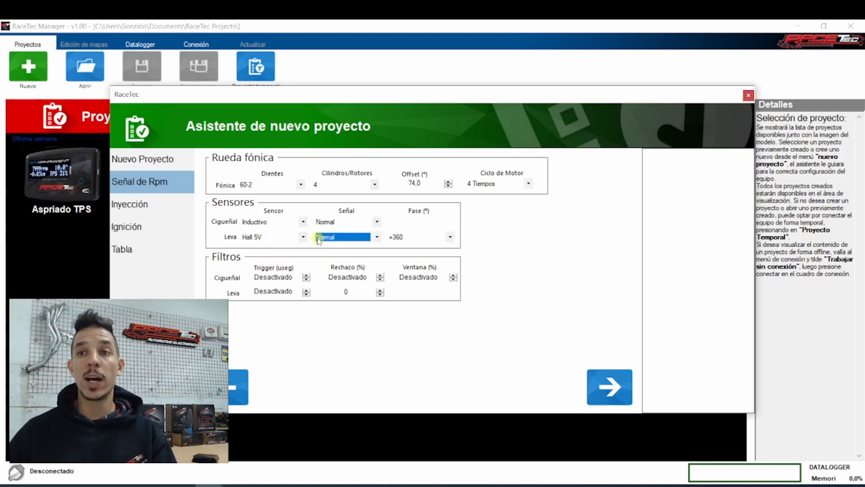
{"action": "left_click", "coordinate": [318, 238]}
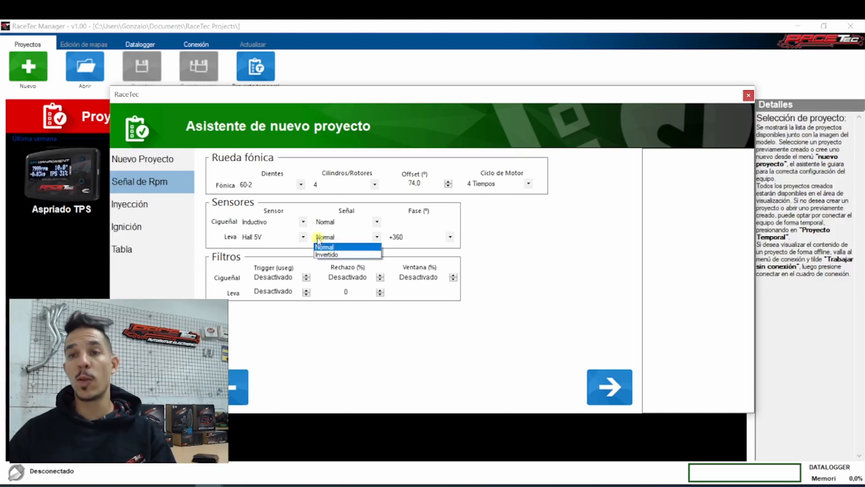
{"action": "left_click", "coordinate": [319, 238]}
{"action": "left_click", "coordinate": [319, 238]}
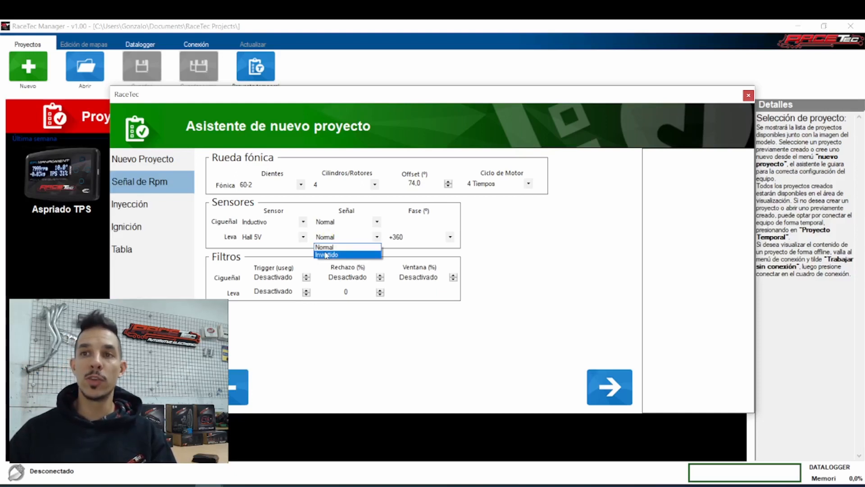
{"action": "left_click", "coordinate": [326, 255]}
{"action": "left_click", "coordinate": [397, 236]}
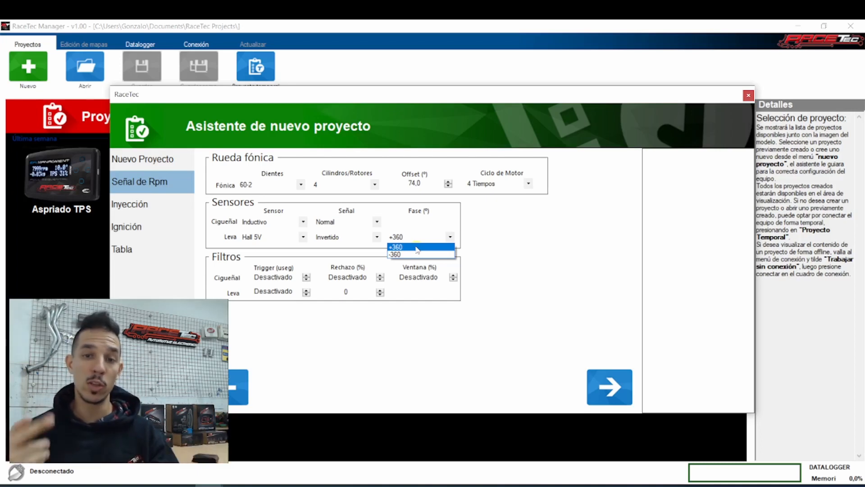
{"action": "left_click", "coordinate": [417, 248]}
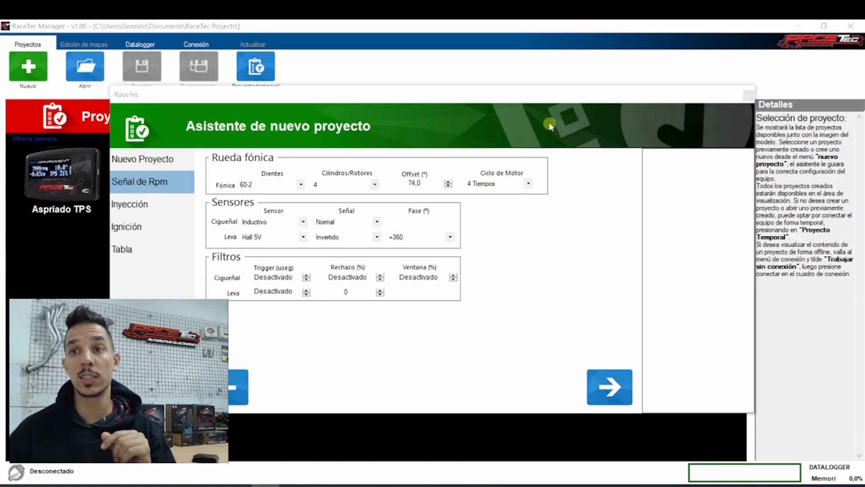
Try the camshaft phase at -360 and return it to +360.
{"action": "left_click", "coordinate": [413, 235]}
{"action": "left_click", "coordinate": [398, 254]}
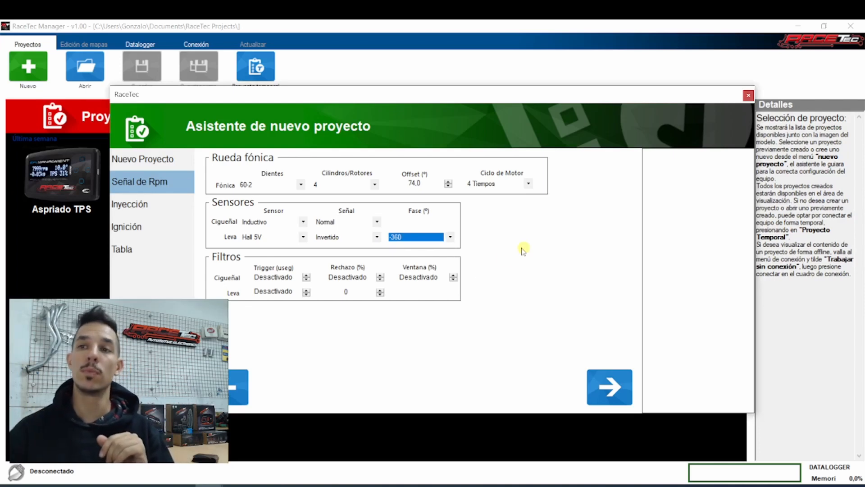
{"action": "left_click", "coordinate": [408, 237]}
{"action": "left_click", "coordinate": [407, 250]}
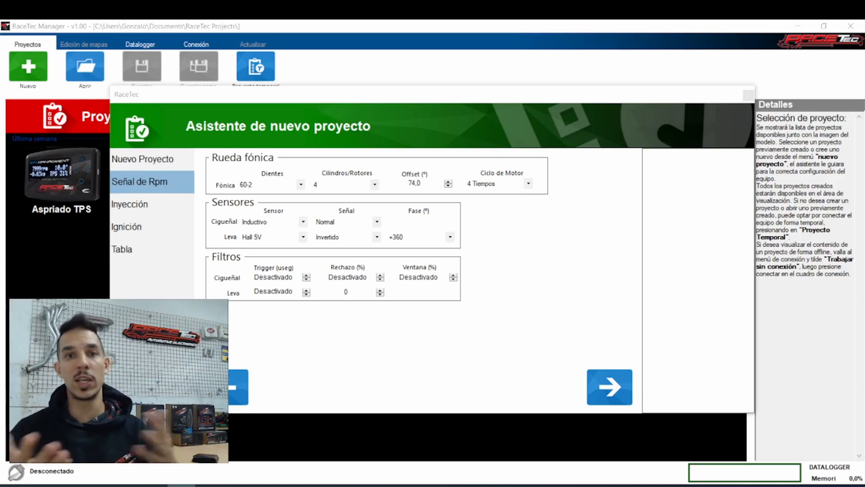
Continue to the injection settings, try the Alternado[4] injection type and return it to Simultaneo.
{"action": "left_click", "coordinate": [609, 386]}
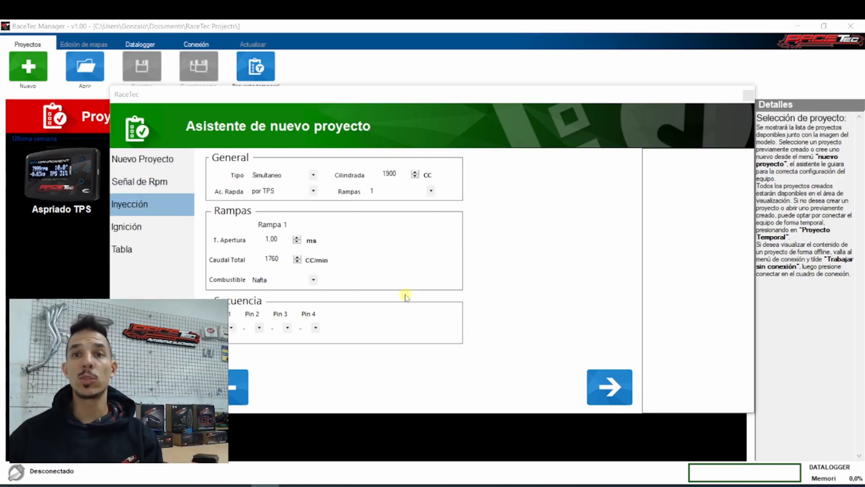
{"action": "left_click", "coordinate": [260, 177]}
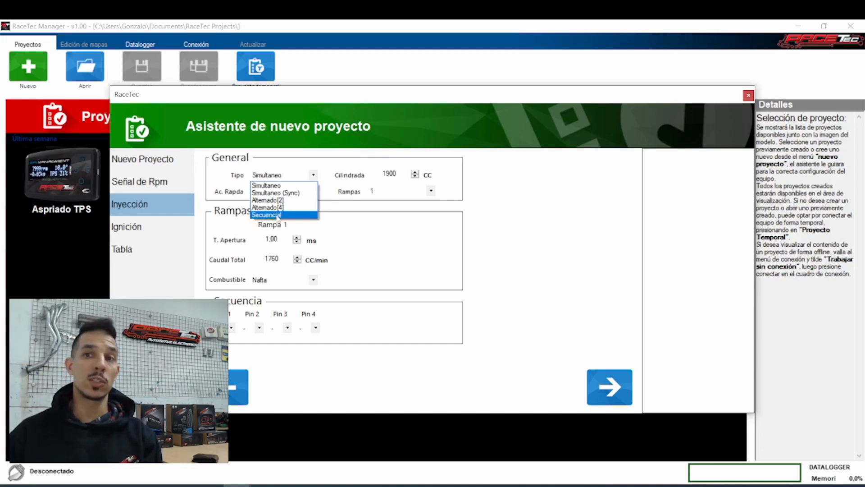
{"action": "left_click", "coordinate": [295, 208]}
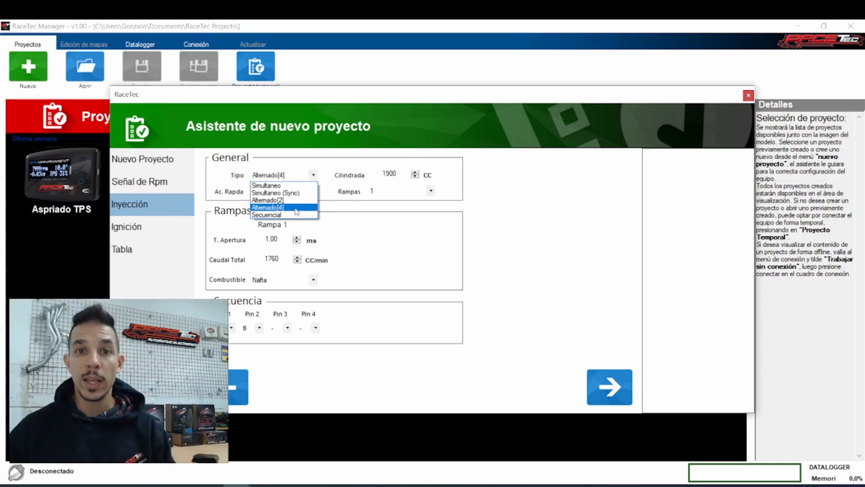
{"action": "left_click", "coordinate": [290, 186]}
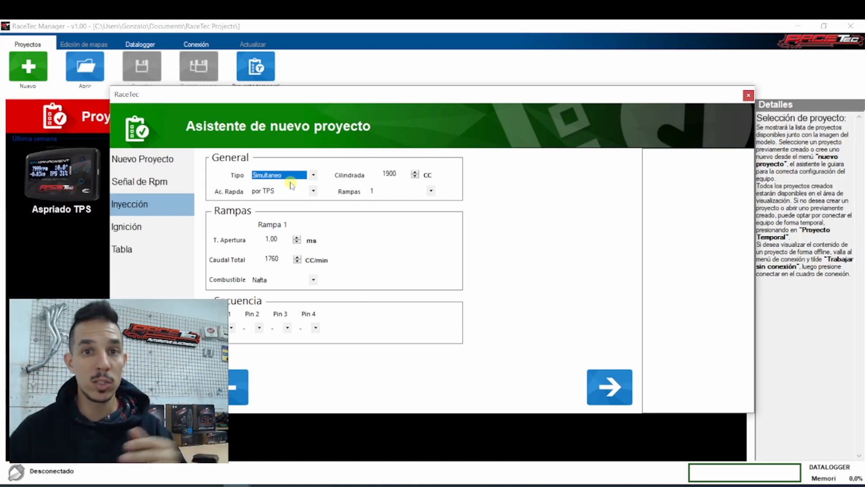
{"action": "left_click", "coordinate": [287, 177]}
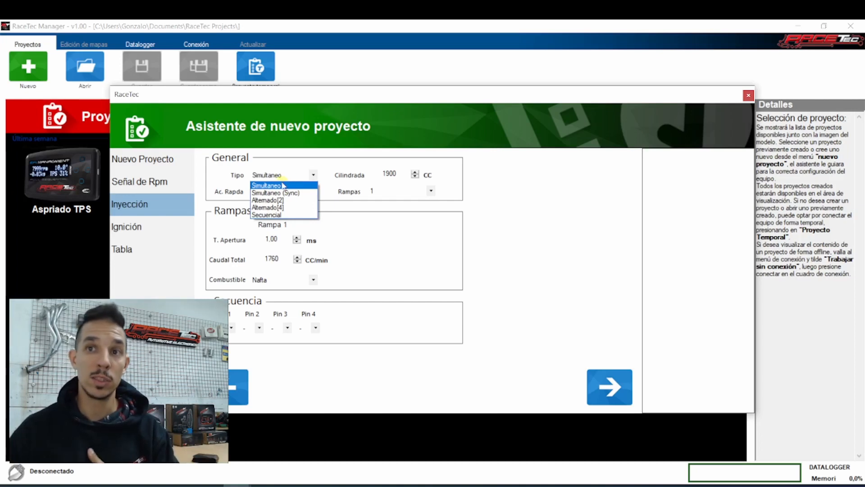
{"action": "left_click", "coordinate": [286, 207]}
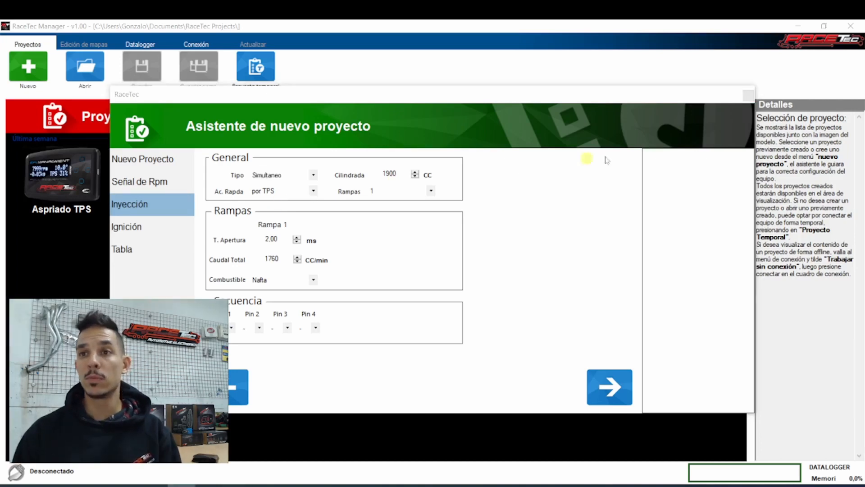
Set the engine displacement (Cilindrada) to 1800 CC and the rapid acceleration (Ac. Rapda) to por TPS.
{"action": "double_click", "coordinate": [391, 174]}
{"action": "type", "text": "1800"}
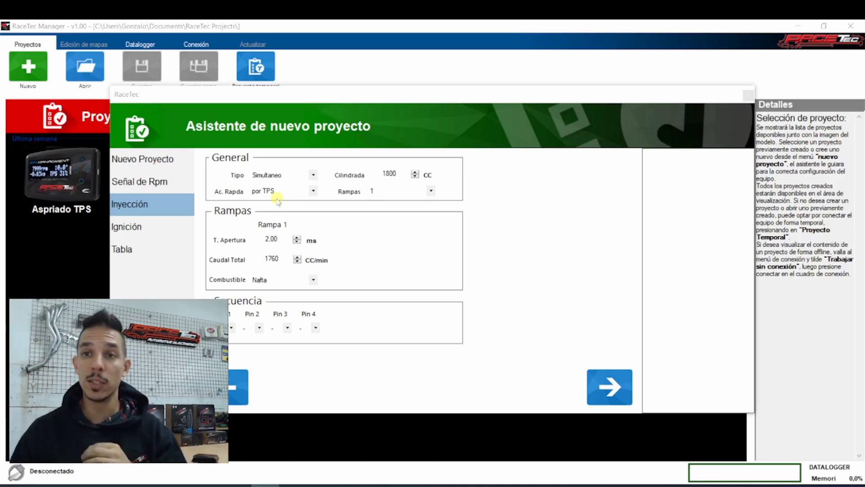
{"action": "left_click", "coordinate": [276, 193]}
{"action": "left_click", "coordinate": [263, 210]}
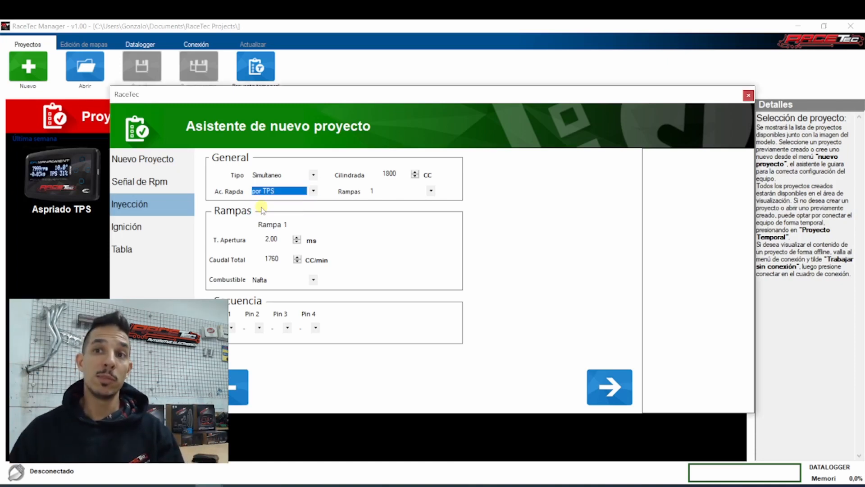
{"action": "left_click", "coordinate": [261, 191]}
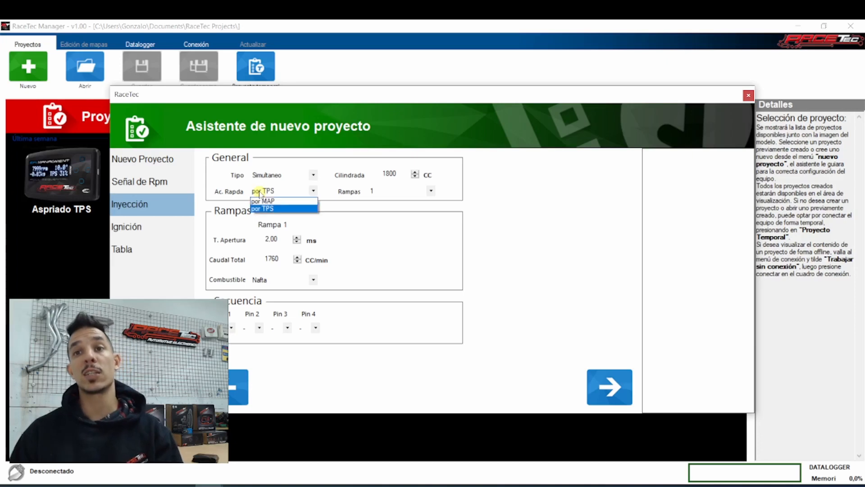
{"action": "left_click", "coordinate": [266, 209]}
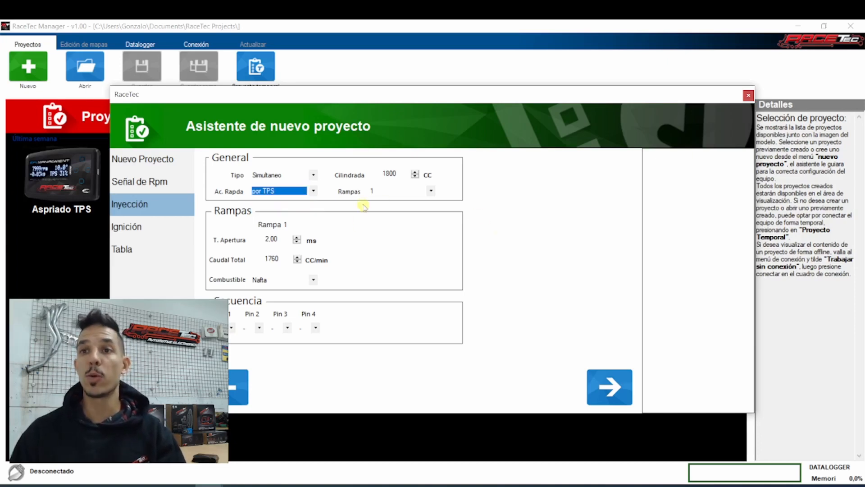
Try two injection ramps (Rampas) and return the number of ramps to 1.
{"action": "left_click", "coordinate": [418, 193]}
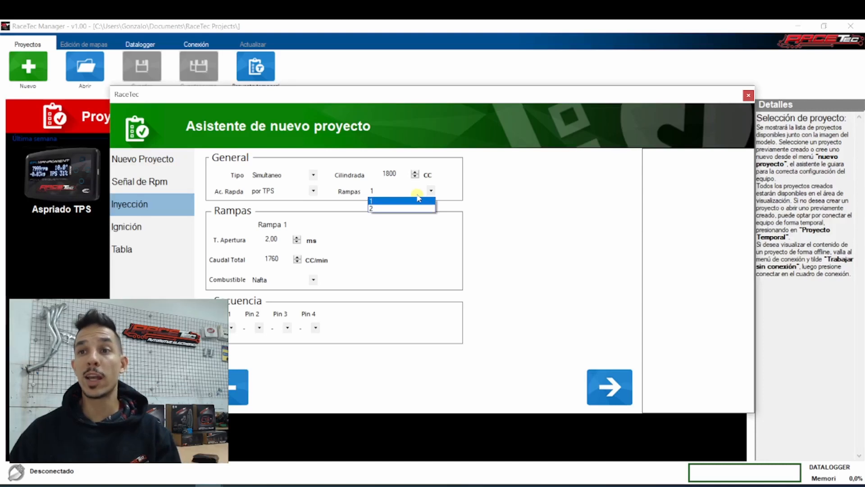
{"action": "left_click", "coordinate": [384, 209]}
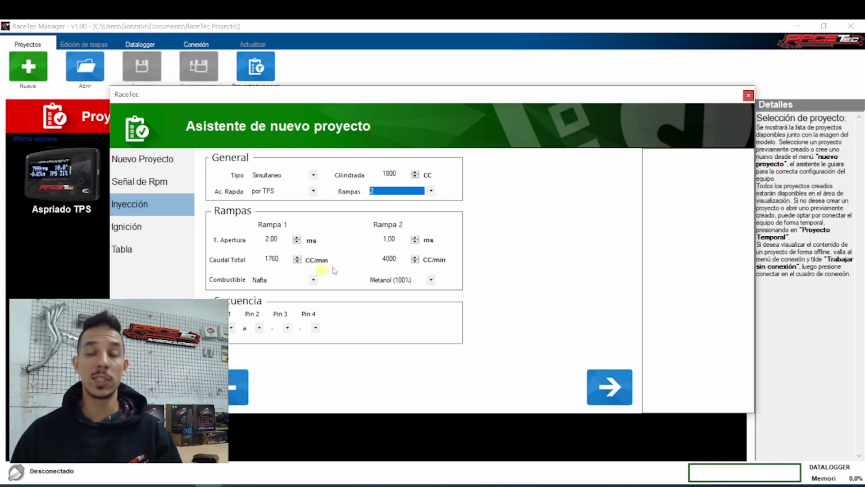
{"action": "left_click", "coordinate": [389, 192]}
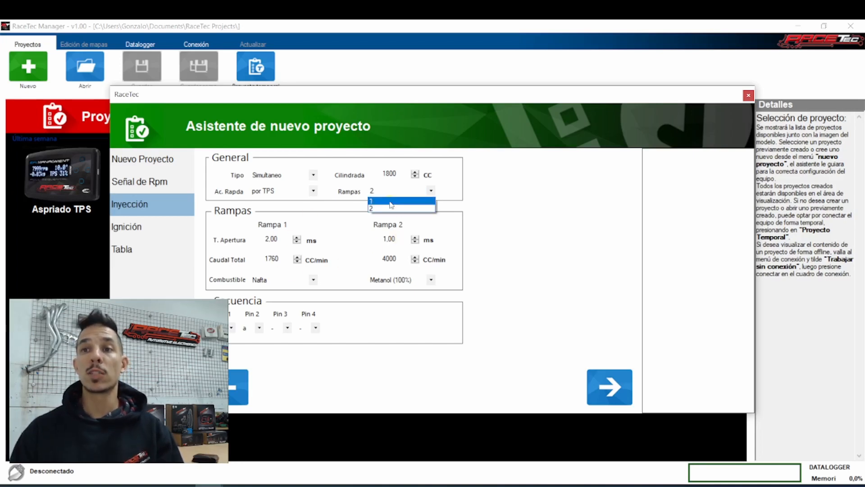
{"action": "left_click", "coordinate": [392, 201]}
Set the opening time (T. Apertura) of Rampa 1 to 0.80 ms.
{"action": "left_click", "coordinate": [278, 260]}
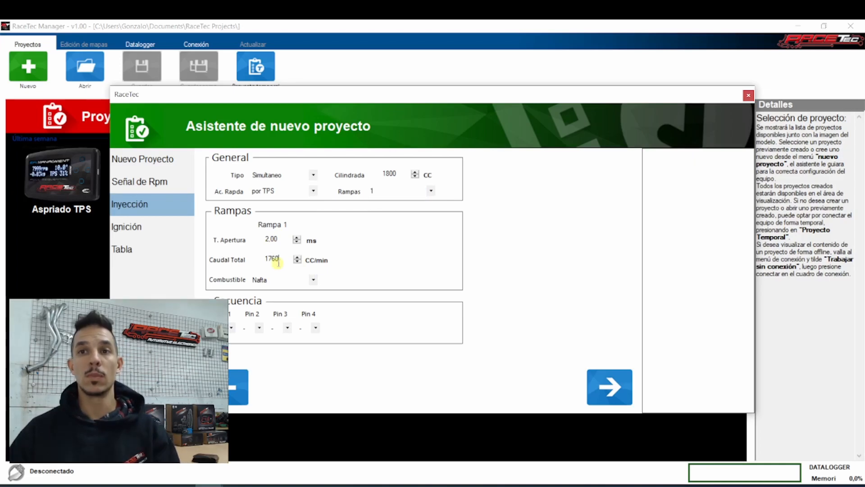
{"action": "double_click", "coordinate": [278, 238]}
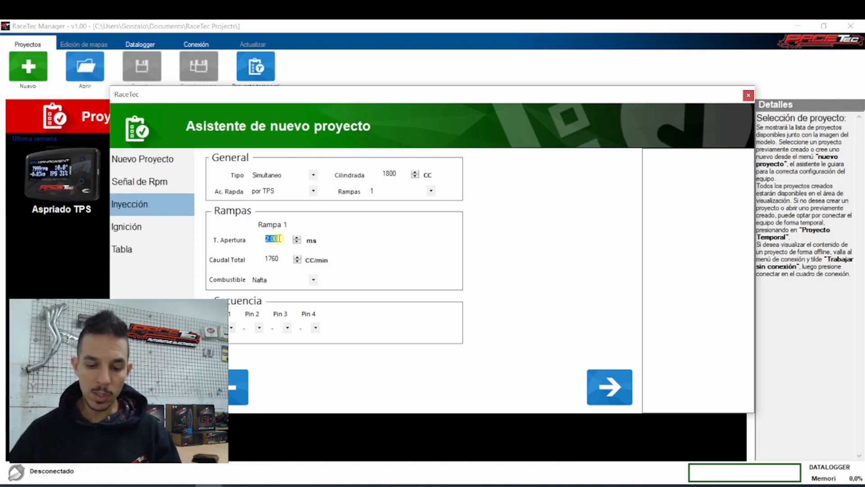
{"action": "type", "text": "0.8"}
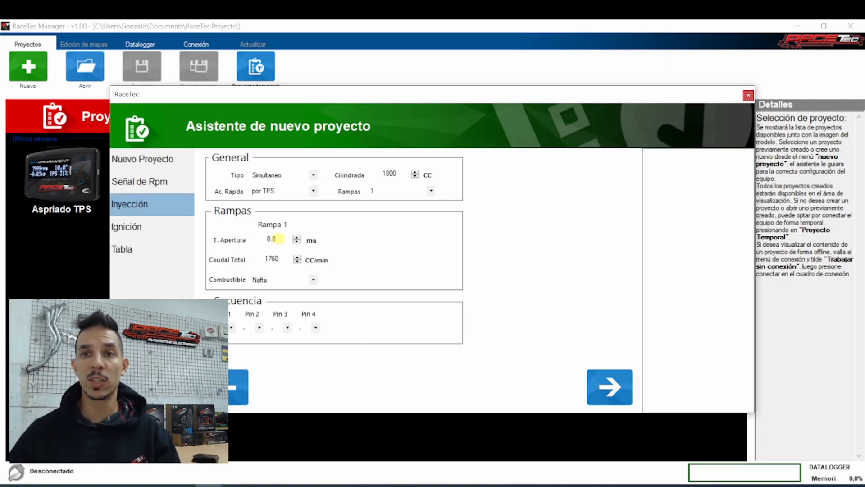
{"action": "left_click", "coordinate": [287, 262]}
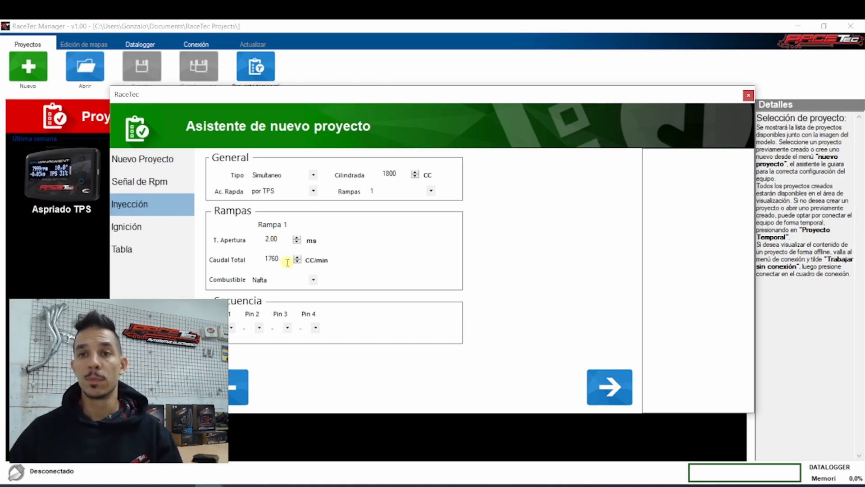
{"action": "double_click", "coordinate": [281, 239]}
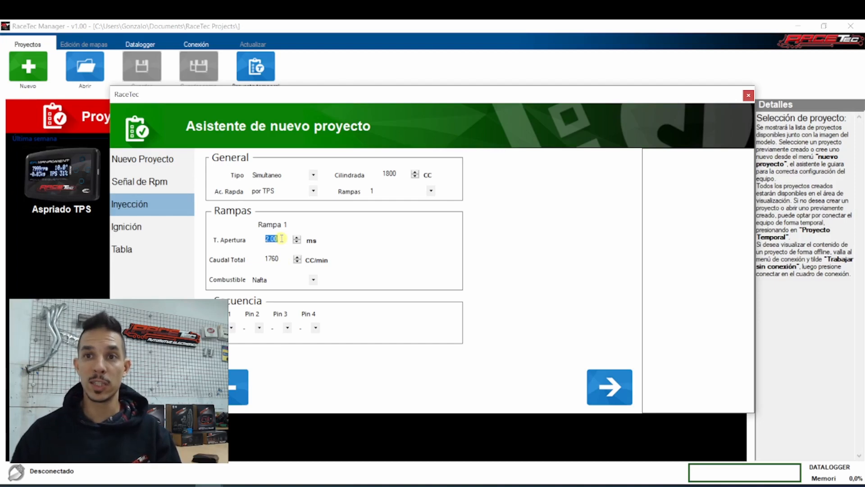
{"action": "type", "text": "0"}
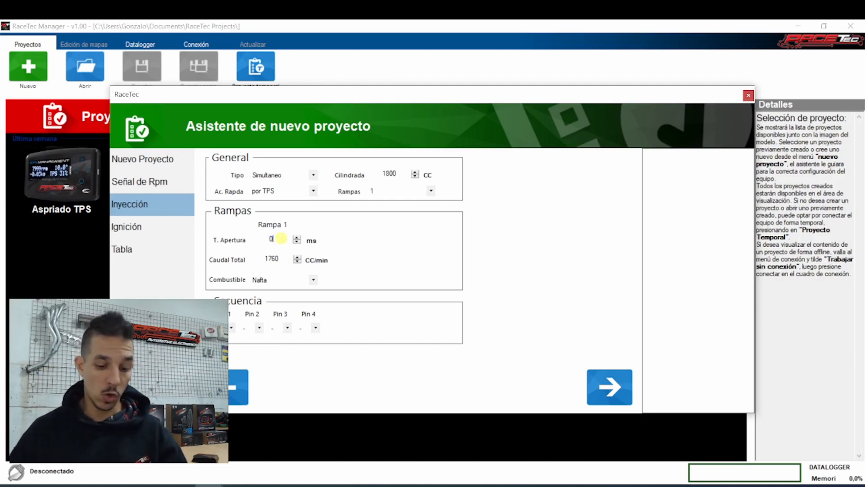
{"action": "type", "text": ".8"}
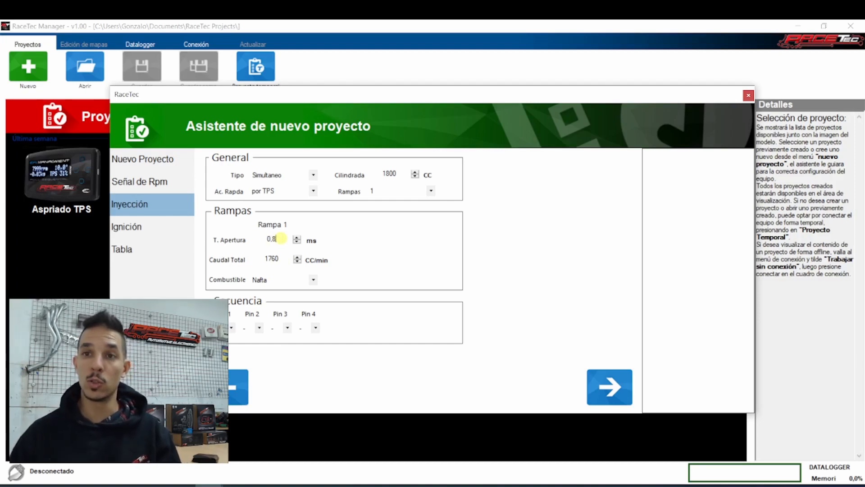
{"action": "left_click", "coordinate": [280, 259]}
{"action": "left_click", "coordinate": [278, 258]}
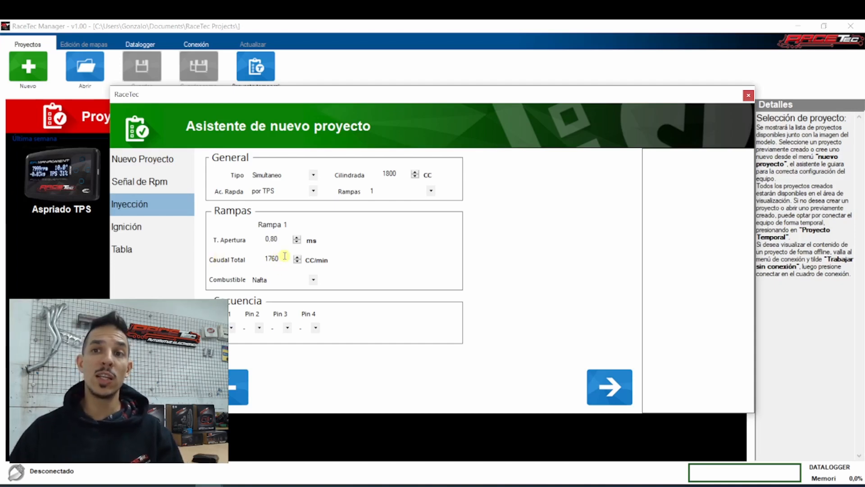
Examine the fuel (Combustible) options for Rampa 1, keeping Nafta selected.
{"action": "double_click", "coordinate": [284, 256]}
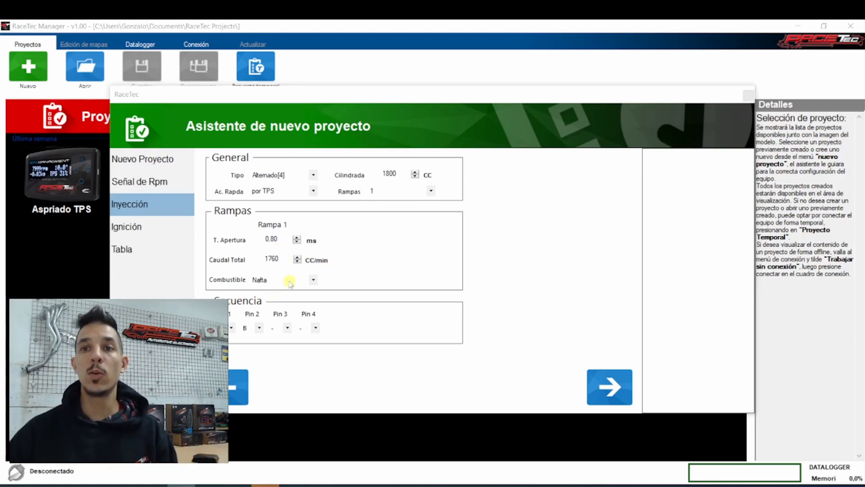
{"action": "left_click", "coordinate": [263, 279]}
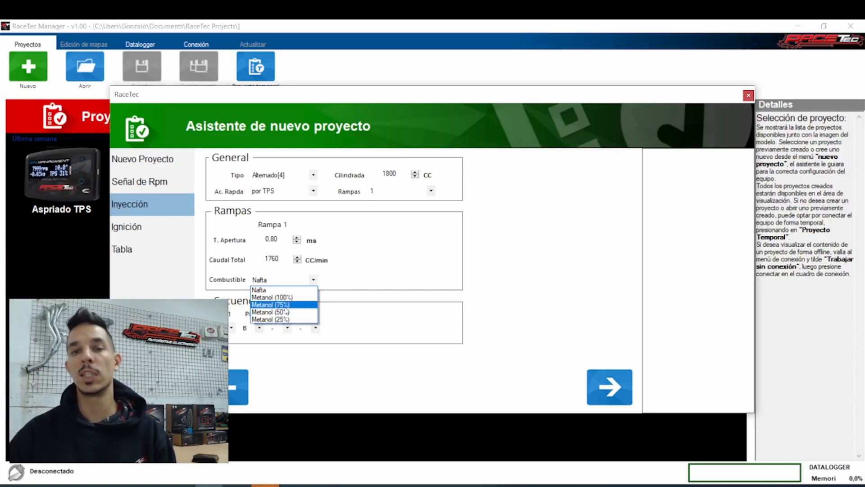
{"action": "left_click", "coordinate": [442, 274]}
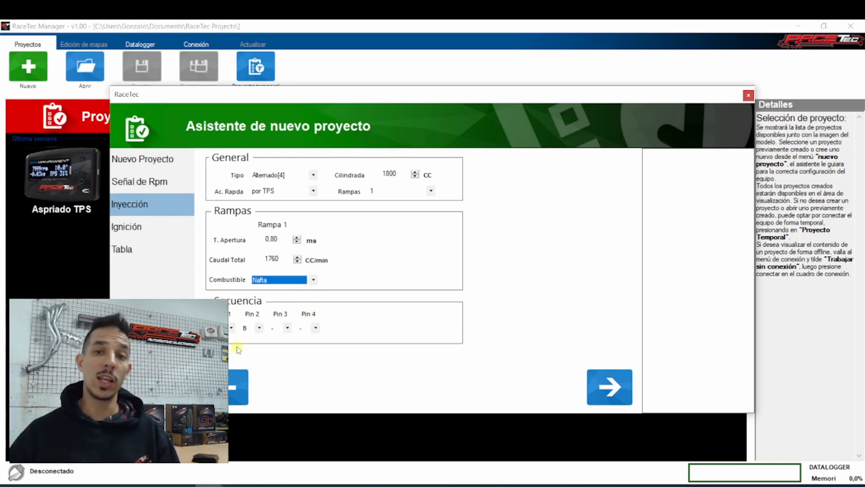
Assign A to Pin 4 and B to Pin 3 in the Alternado[4] injection sequence.
{"action": "left_click", "coordinate": [316, 328]}
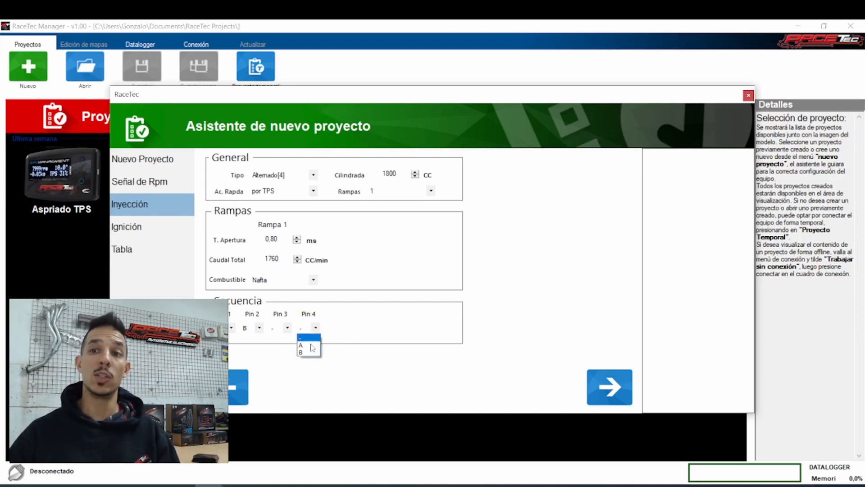
{"action": "left_click", "coordinate": [310, 347]}
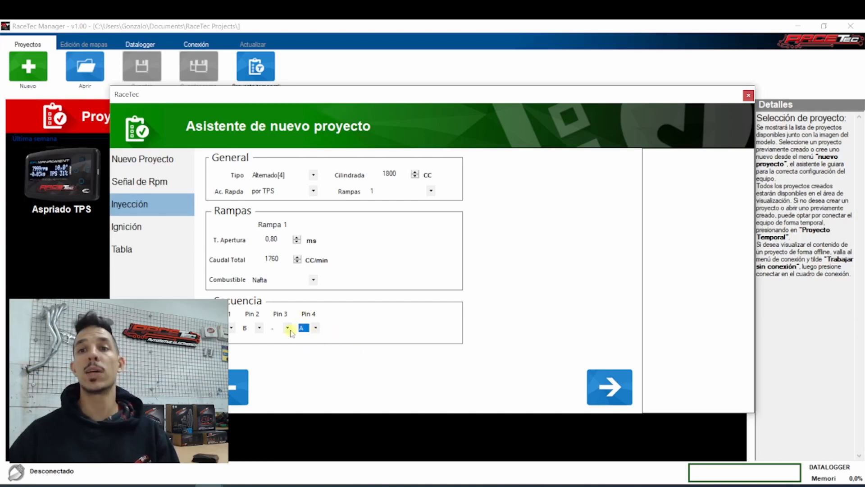
{"action": "left_click", "coordinate": [288, 328]}
{"action": "left_click", "coordinate": [279, 354]}
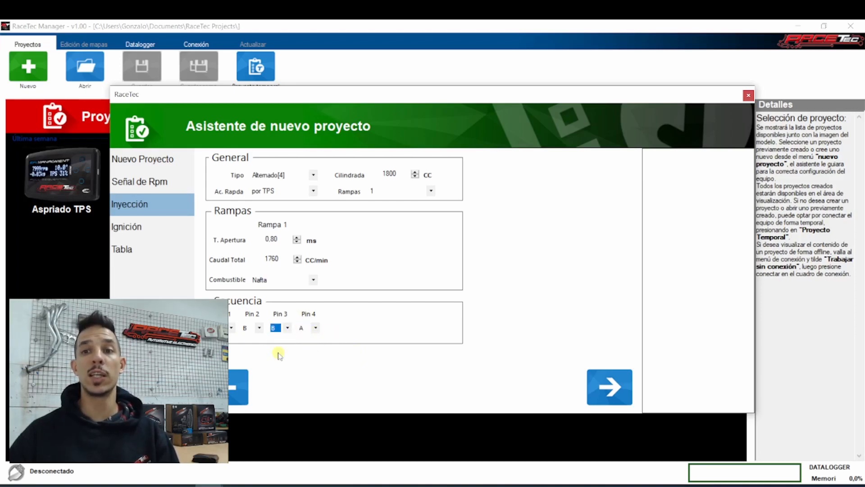
Set the injection type to Secuencial and clear the sequence assignments of Pin 4, Pin 3 and Pin 2.
{"action": "left_click", "coordinate": [283, 175]}
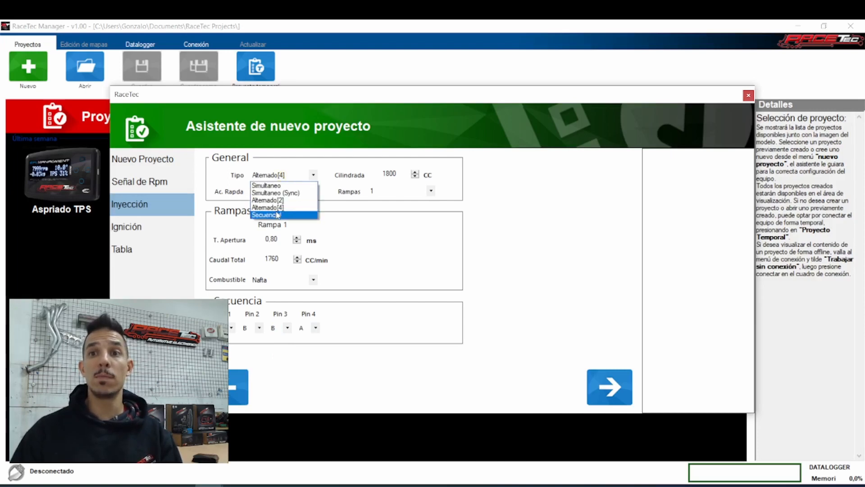
{"action": "left_click", "coordinate": [271, 215]}
{"action": "left_click_drag", "start_coordinate": [260, 97], "coordinate": [372, 93]}
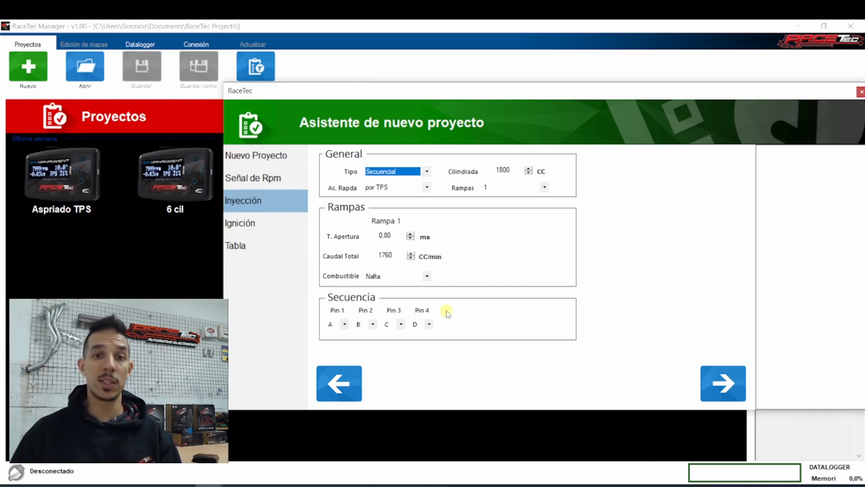
{"action": "left_click", "coordinate": [429, 324]}
{"action": "left_click", "coordinate": [422, 334]}
{"action": "left_click", "coordinate": [401, 324]}
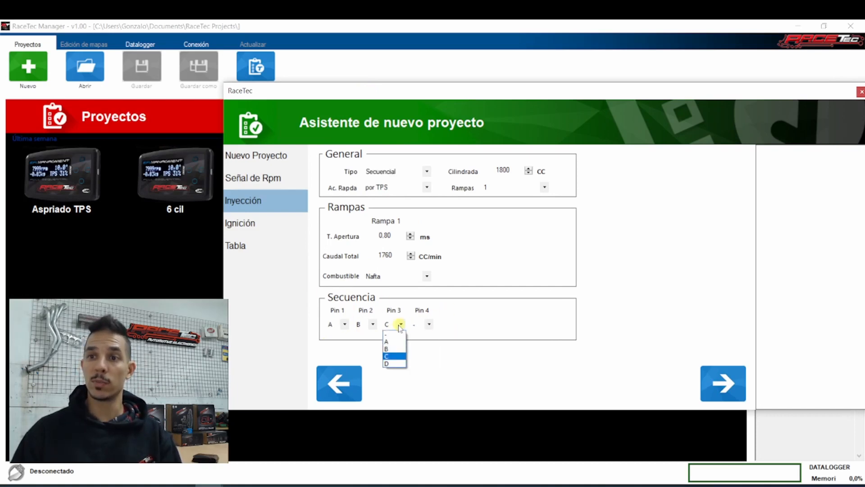
{"action": "left_click", "coordinate": [391, 334]}
{"action": "left_click", "coordinate": [372, 324]}
{"action": "left_click", "coordinate": [363, 334]}
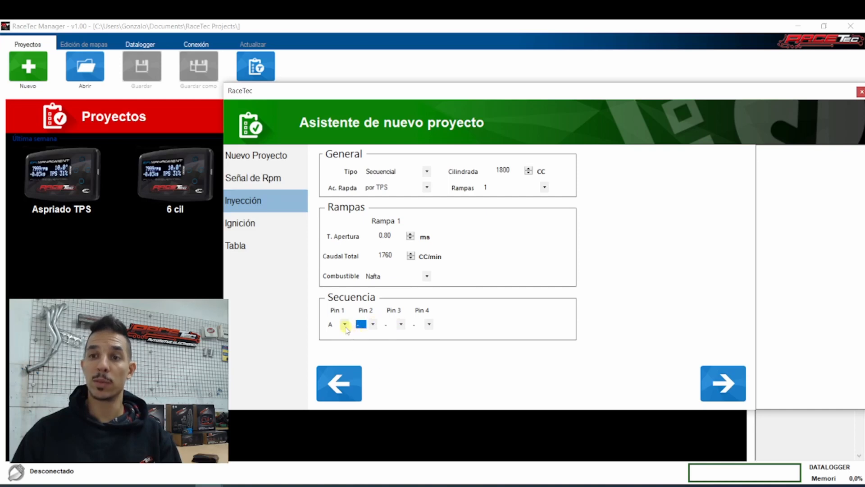
Assign the injection sequence as A on Pin 1, B on Pin 3, C on Pin 4 and D on Pin 2.
{"action": "left_click", "coordinate": [345, 324]}
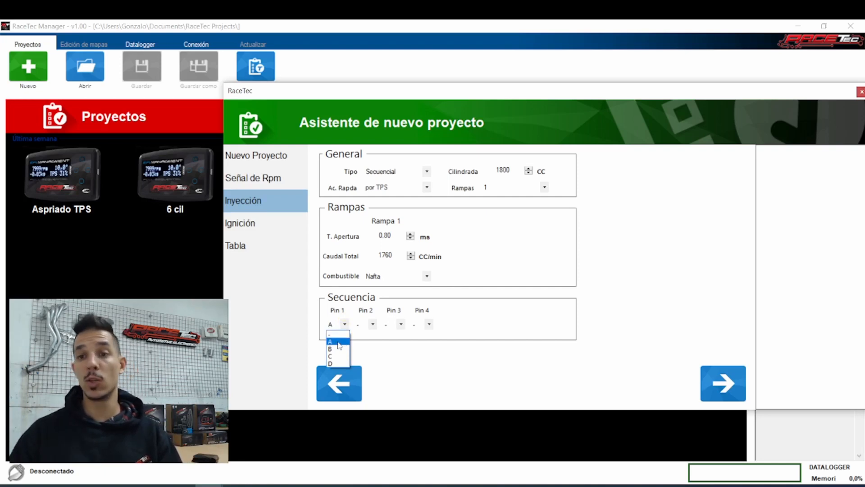
{"action": "left_click", "coordinate": [339, 345]}
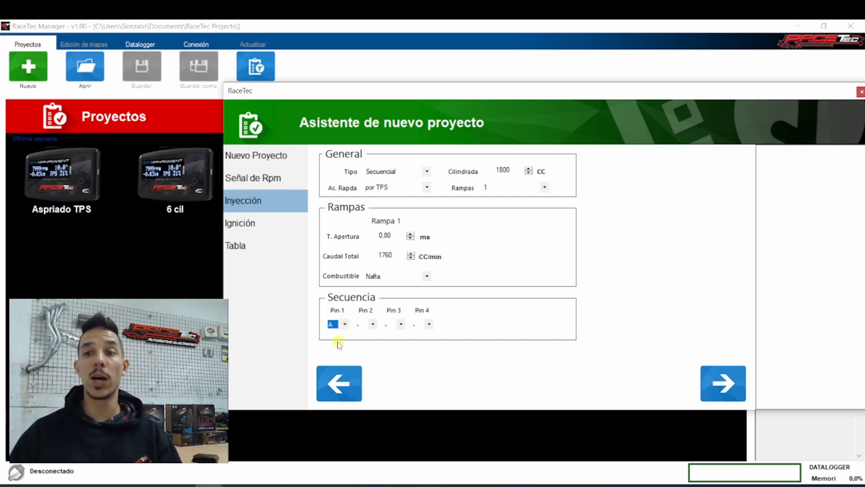
{"action": "left_click", "coordinate": [400, 324]}
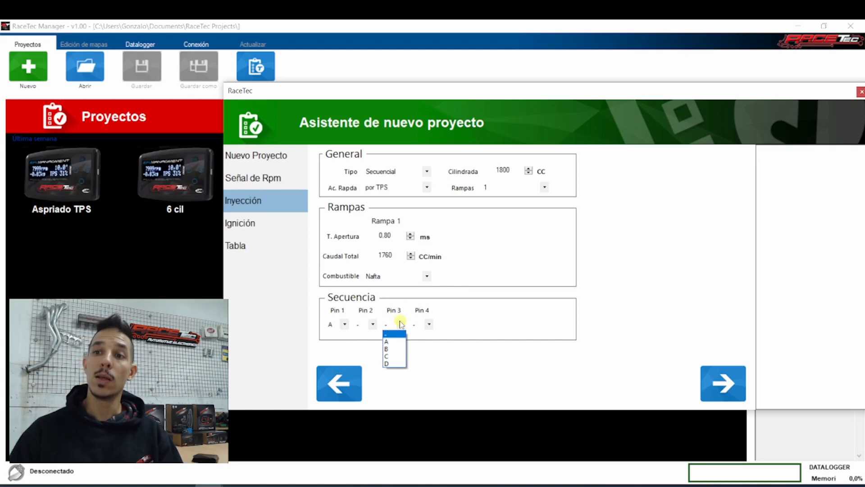
{"action": "left_click", "coordinate": [389, 350]}
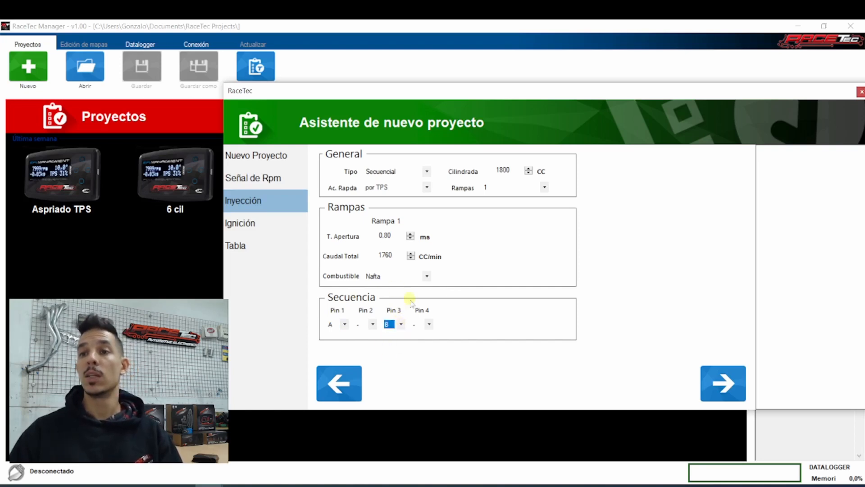
{"action": "left_click", "coordinate": [426, 324]}
{"action": "left_click", "coordinate": [420, 357]}
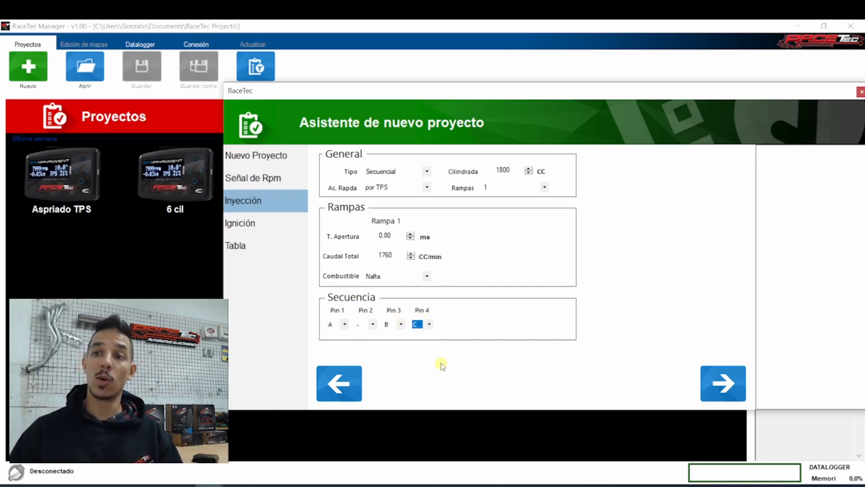
{"action": "left_click", "coordinate": [372, 323]}
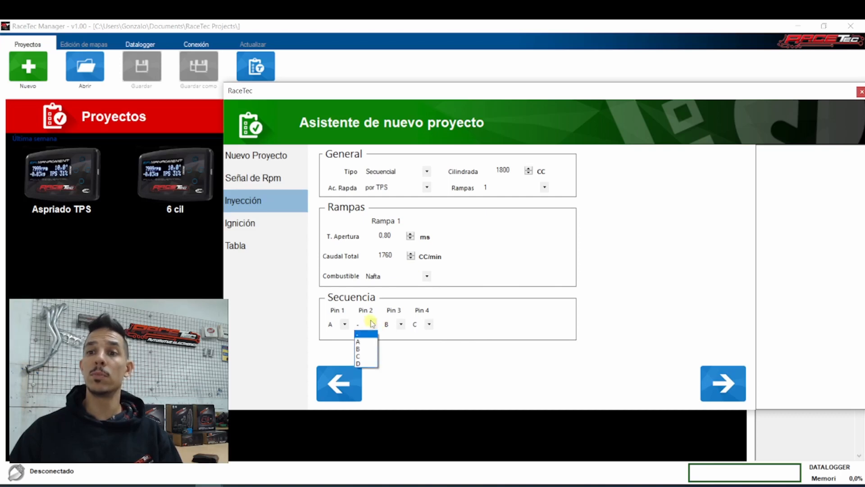
{"action": "left_click", "coordinate": [365, 363]}
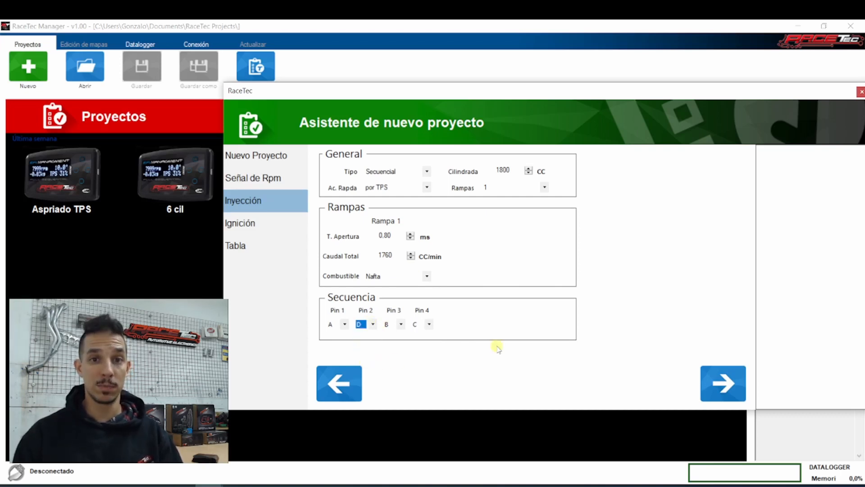
Continue to the ignition settings, try the Chispa Perdida ignition type and return it to Secuencial.
{"action": "left_click", "coordinate": [729, 387]}
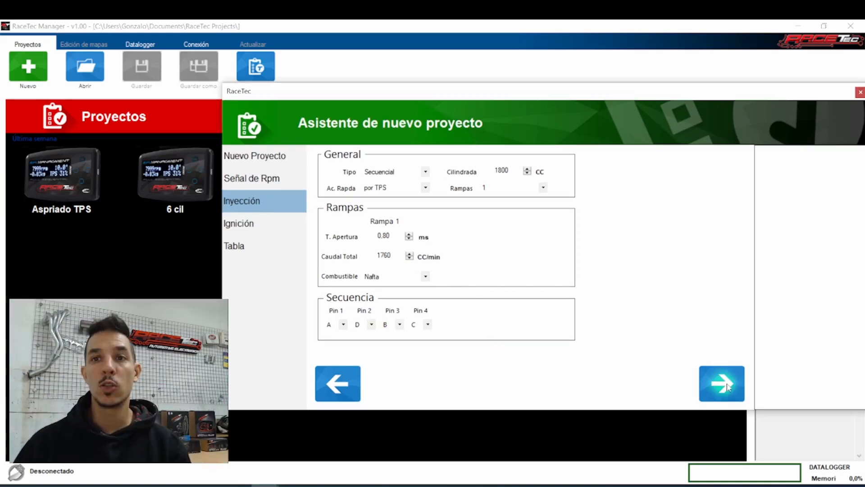
{"action": "left_click", "coordinate": [727, 387]}
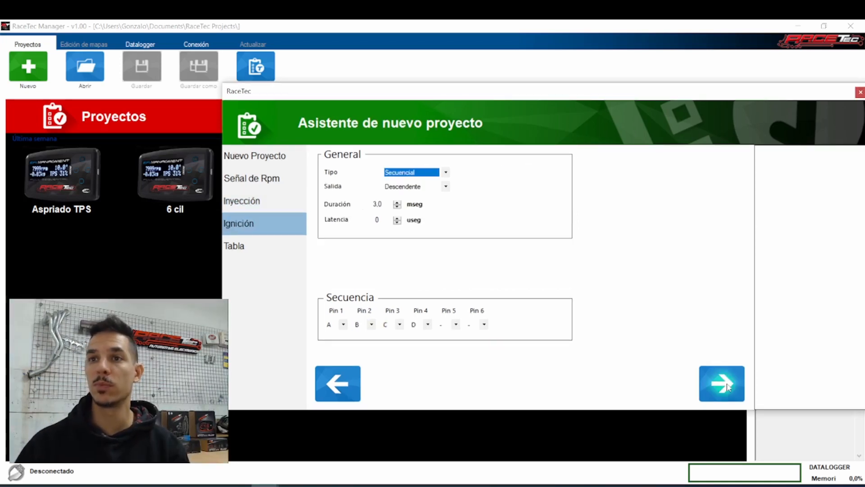
{"action": "left_click", "coordinate": [390, 175]}
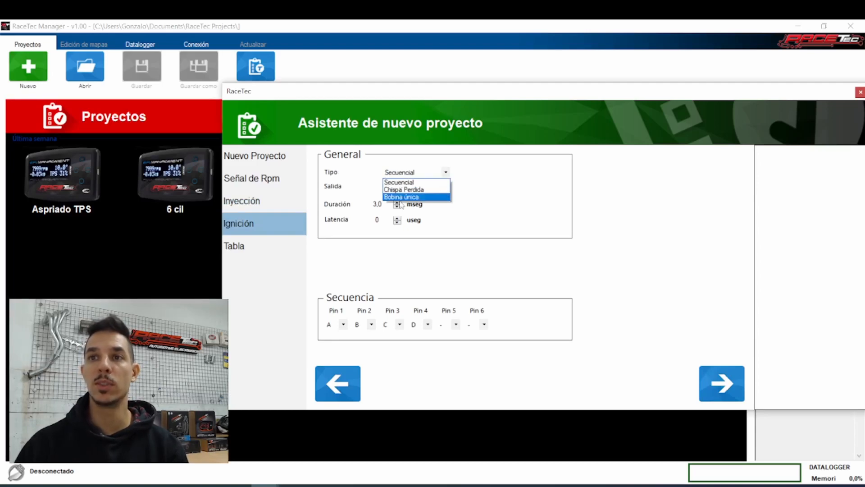
{"action": "left_click", "coordinate": [404, 190]}
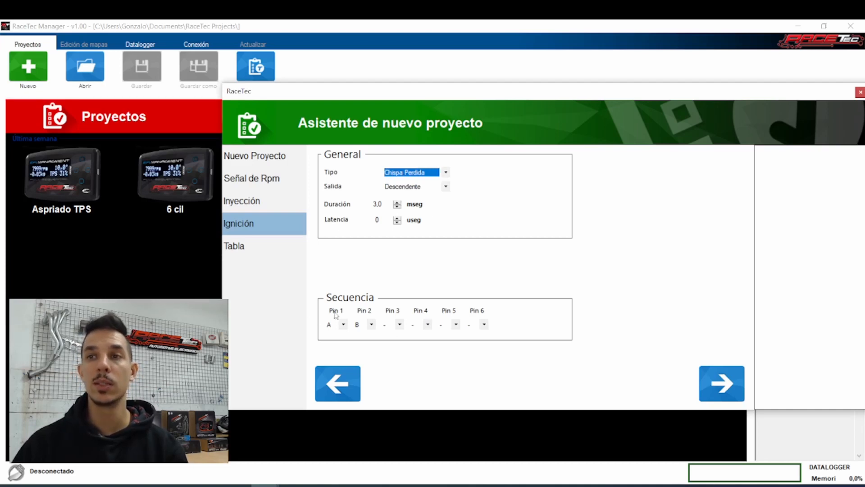
{"action": "left_click", "coordinate": [386, 174]}
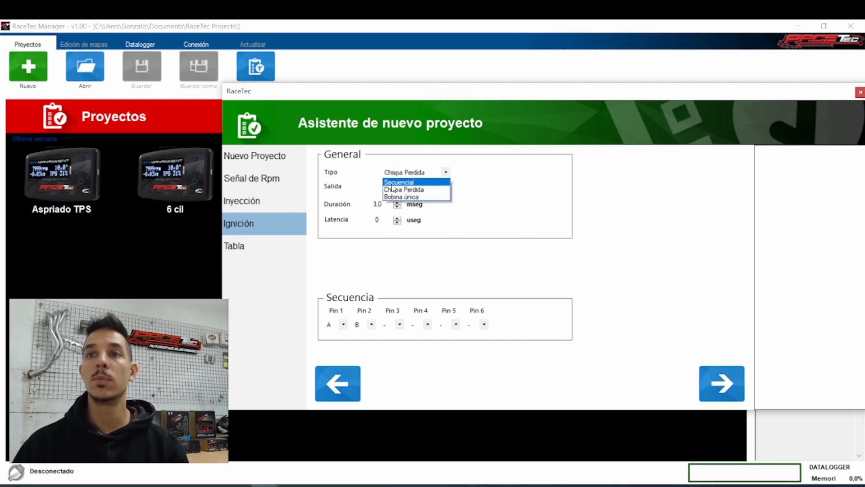
{"action": "left_click", "coordinate": [392, 183]}
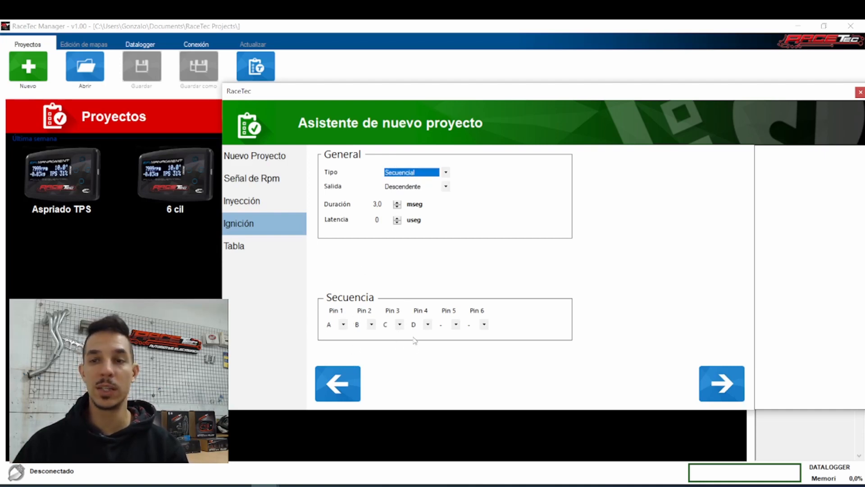
Assign D to Pin 2, B to Pin 3 and C to Pin 4 in the ignition sequence.
{"action": "left_click", "coordinate": [372, 324]}
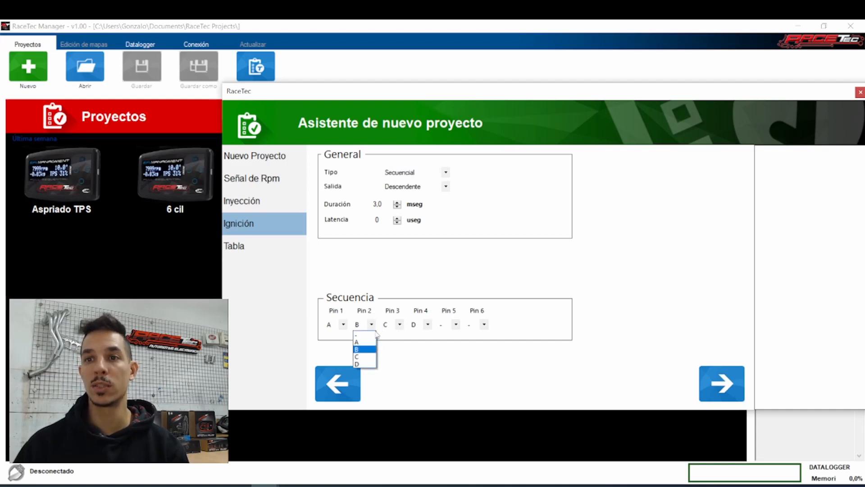
{"action": "left_click", "coordinate": [373, 364]}
{"action": "left_click", "coordinate": [400, 325]}
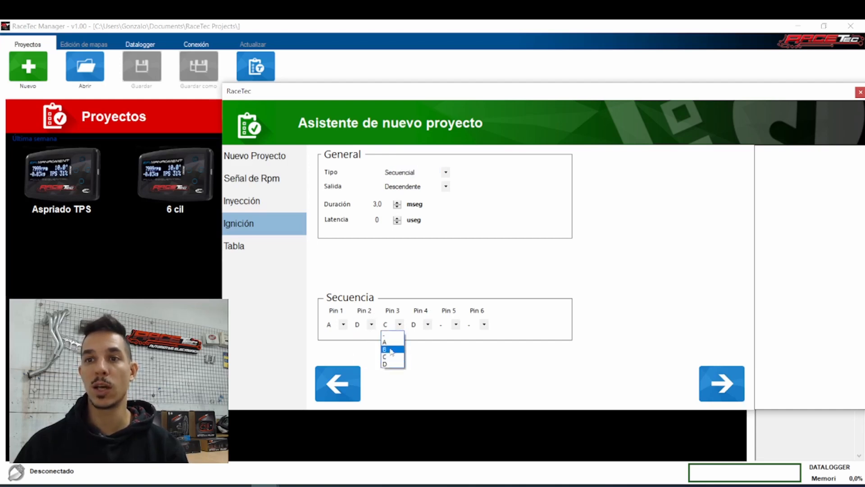
{"action": "left_click", "coordinate": [390, 349]}
{"action": "left_click", "coordinate": [428, 324]}
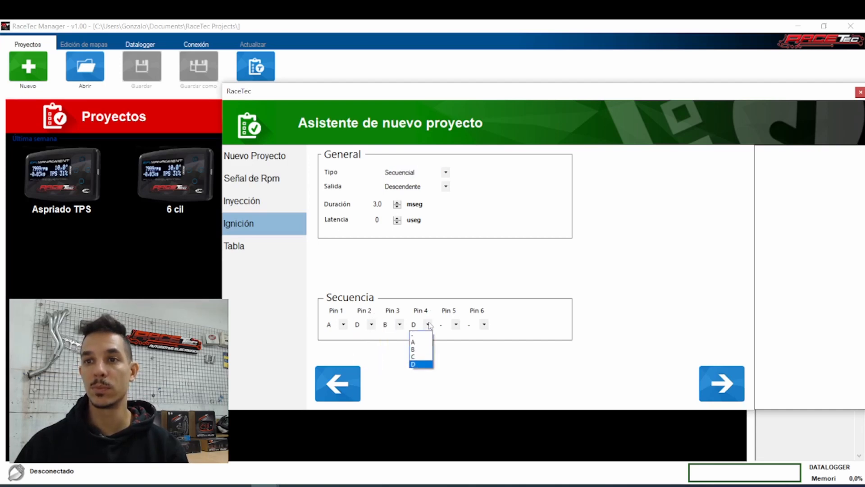
{"action": "left_click", "coordinate": [416, 356]}
Try the Des.(MSD) ignition output option and return the output to Descendente.
{"action": "left_click", "coordinate": [407, 186]}
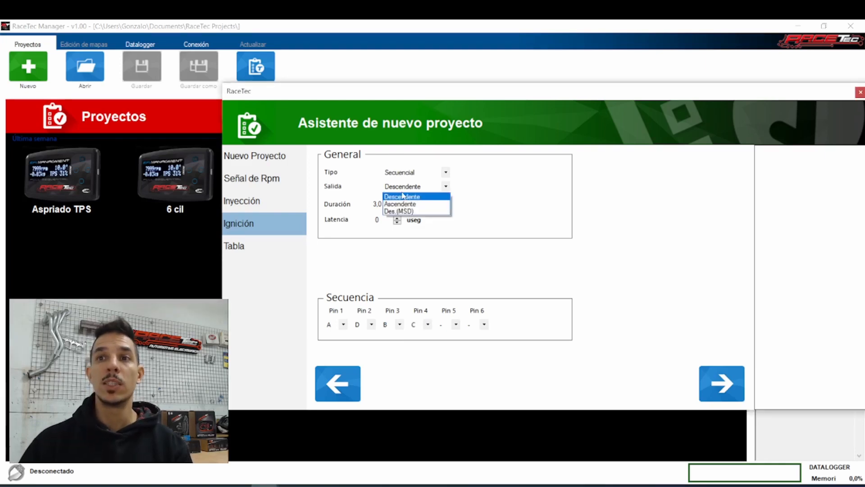
{"action": "left_click", "coordinate": [406, 200]}
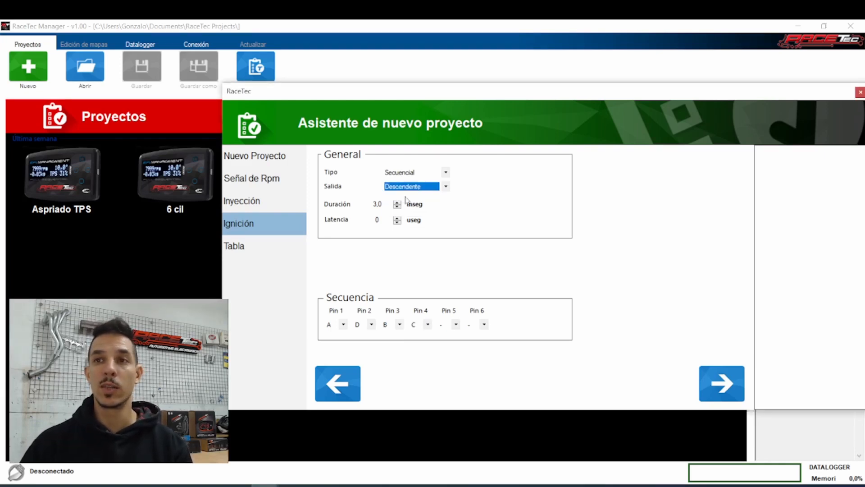
{"action": "left_click", "coordinate": [402, 189]}
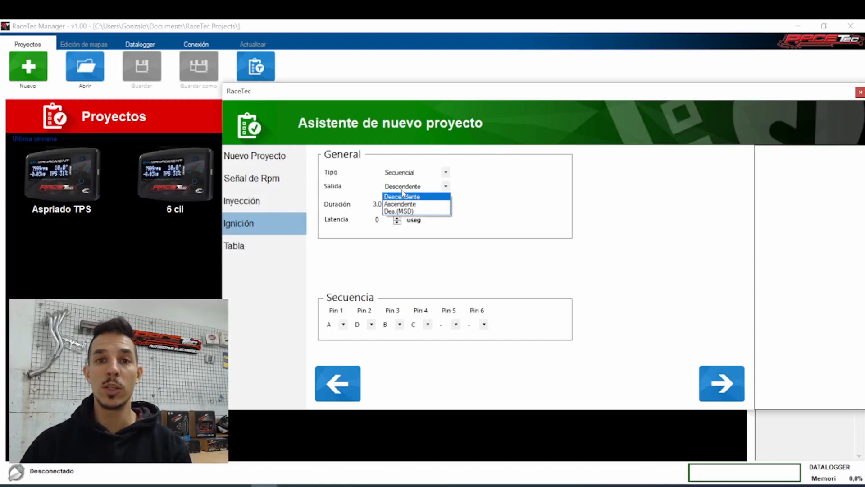
{"action": "left_click", "coordinate": [402, 194]}
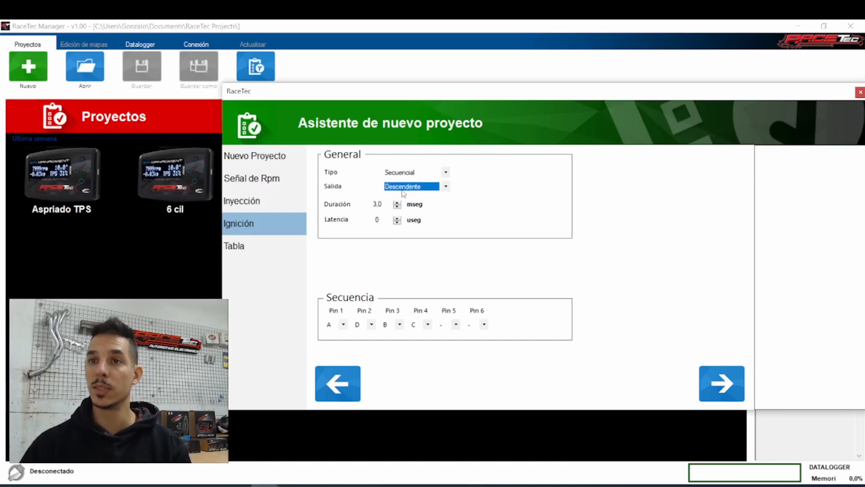
{"action": "left_click", "coordinate": [403, 189]}
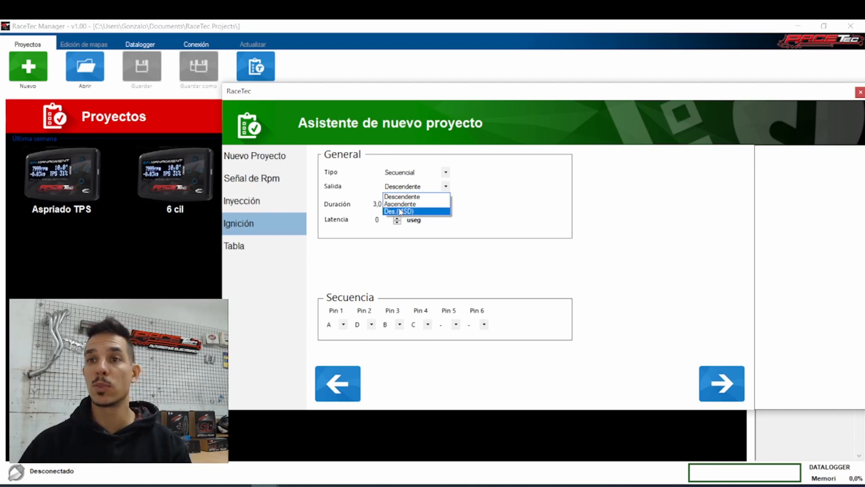
{"action": "left_click", "coordinate": [400, 211]}
{"action": "left_click", "coordinate": [408, 187]}
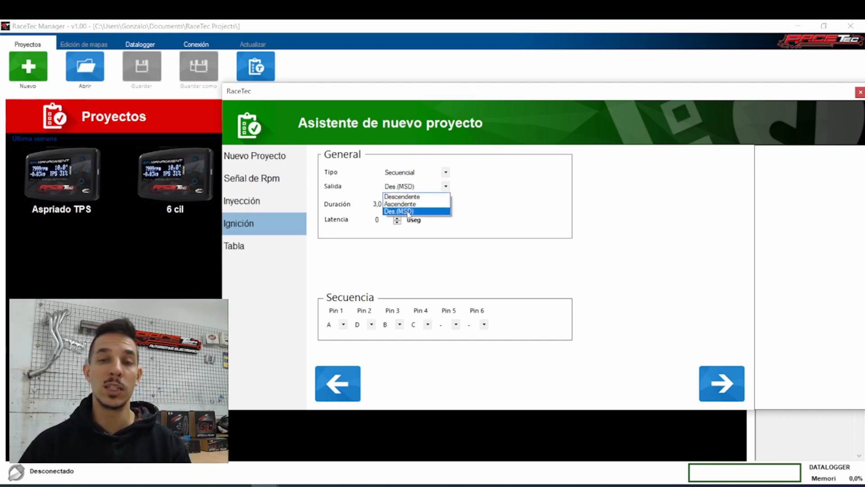
{"action": "left_click", "coordinate": [421, 197]}
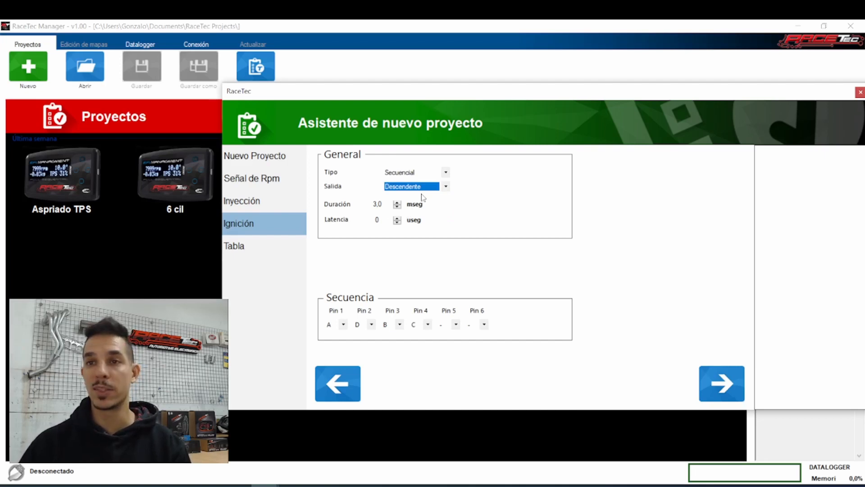
{"action": "key", "text": "Tab"}
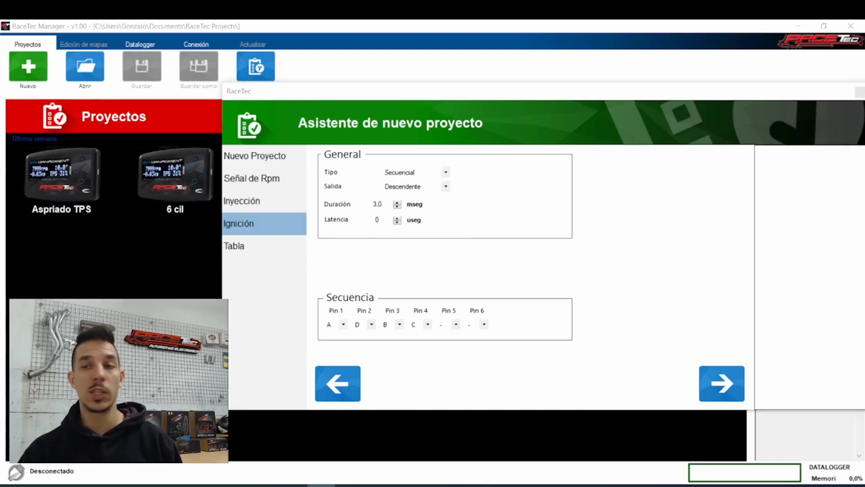
Consult the typical coil dwell times in the 1.png reference image and return to the project assistant.
{"action": "key", "text": "alt+Tab"}
{"action": "left_click_drag", "start_coordinate": [140, 134], "coordinate": [417, 108]}
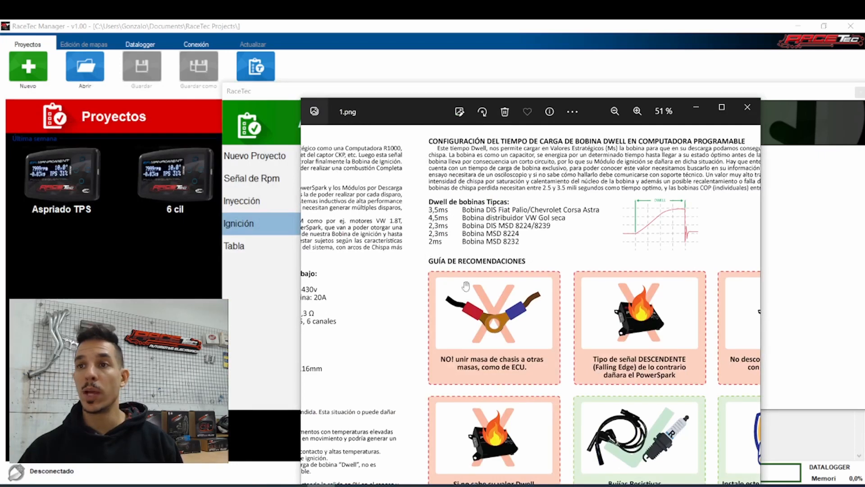
{"action": "key", "text": "alt+Tab"}
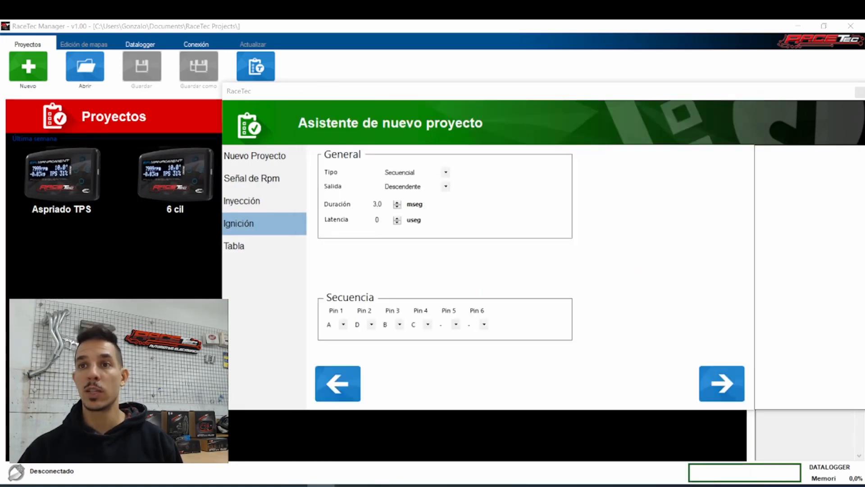
Try an ignition duration of 10 mseg.
{"action": "left_click", "coordinate": [388, 206]}
{"action": "double_click", "coordinate": [388, 206]}
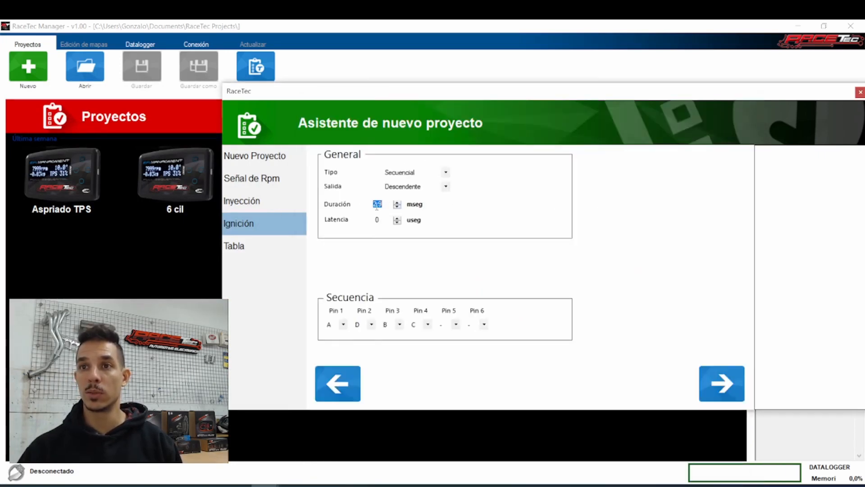
{"action": "type", "text": "10"}
{"action": "left_click", "coordinate": [387, 221]}
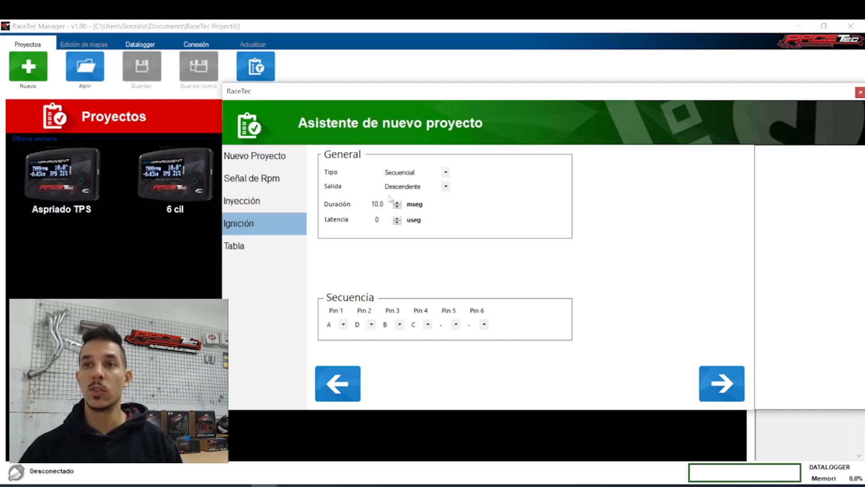
Set the ignition duration to 3,5 mseg.
{"action": "left_click_drag", "start_coordinate": [388, 204], "coordinate": [378, 206]}
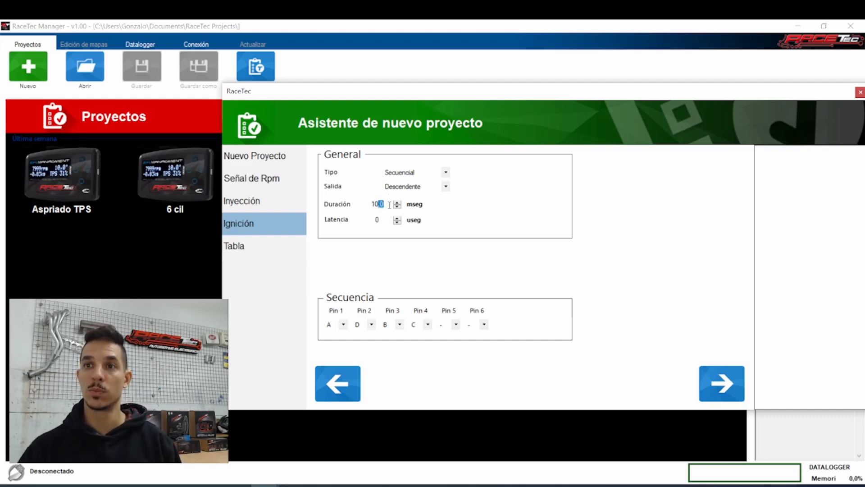
{"action": "left_click_drag", "start_coordinate": [390, 205], "coordinate": [364, 204]}
{"action": "type", "text": "3,5"}
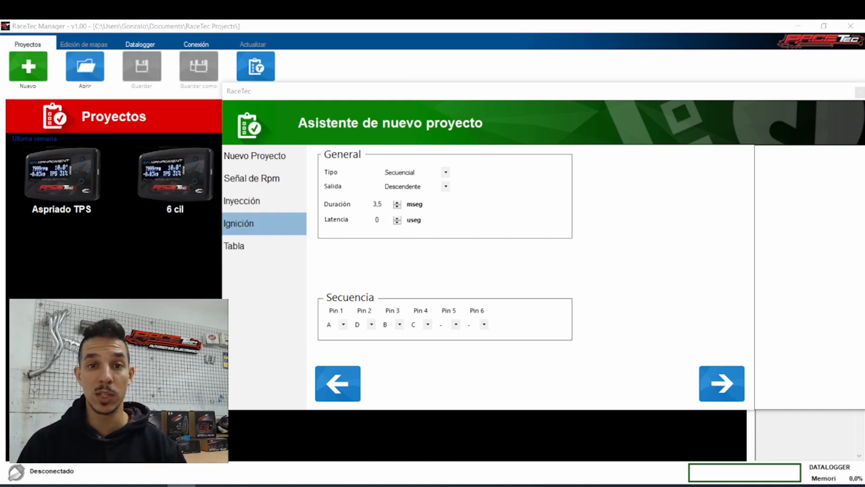
Continue to the Tabla settings and choose Turbo MAP as the correction type.
{"action": "left_click", "coordinate": [719, 381]}
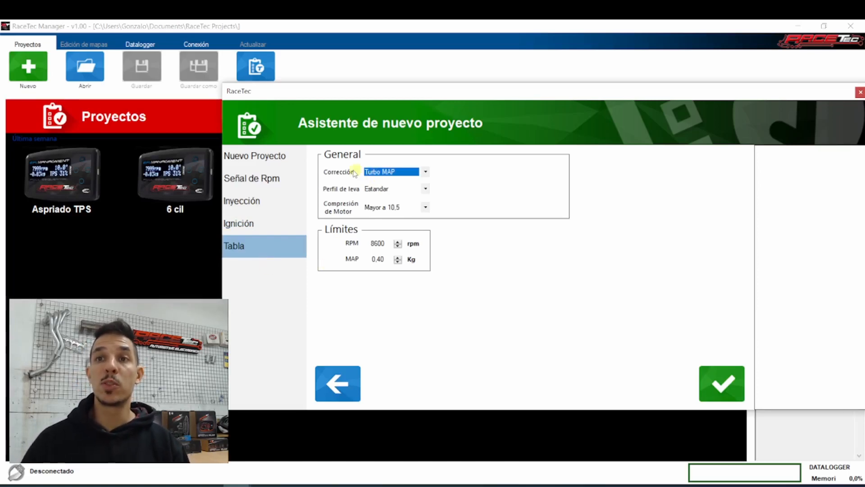
{"action": "left_click", "coordinate": [378, 170]}
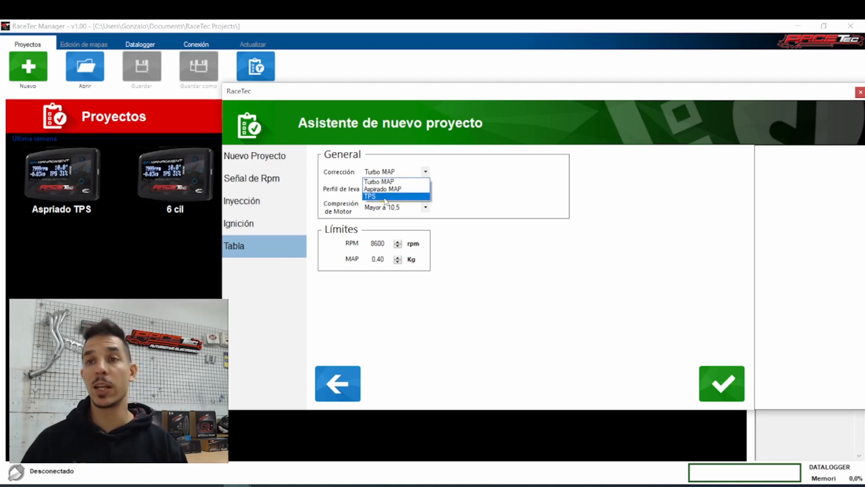
{"action": "left_click", "coordinate": [389, 182]}
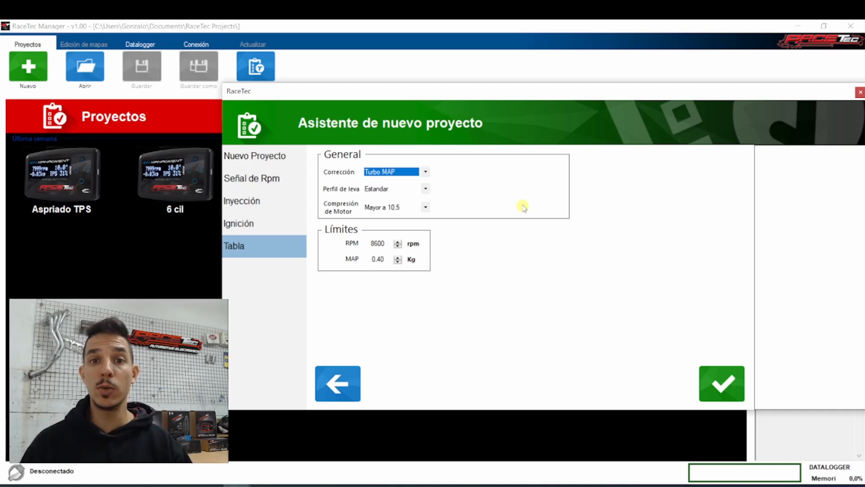
Try the Aspirado MAP and TPS correction types and return the correction to Turbo MAP.
{"action": "left_click", "coordinate": [406, 172]}
{"action": "left_click", "coordinate": [392, 185]}
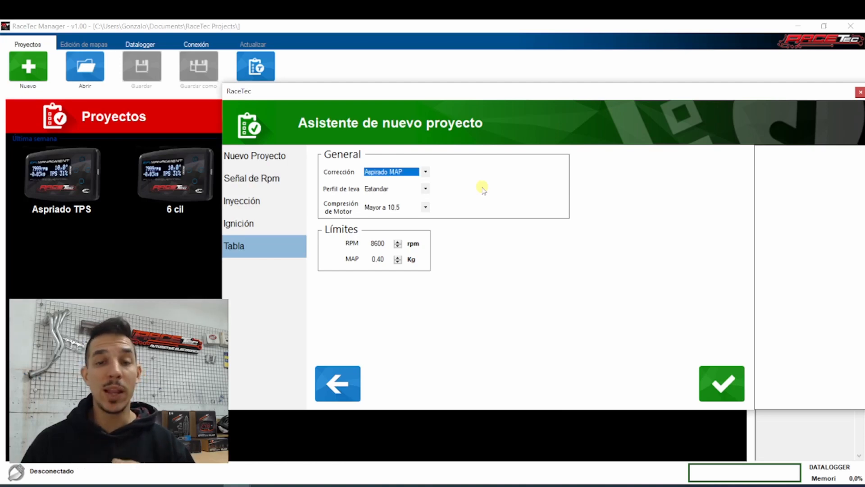
{"action": "left_click", "coordinate": [409, 172]}
{"action": "left_click", "coordinate": [368, 197]}
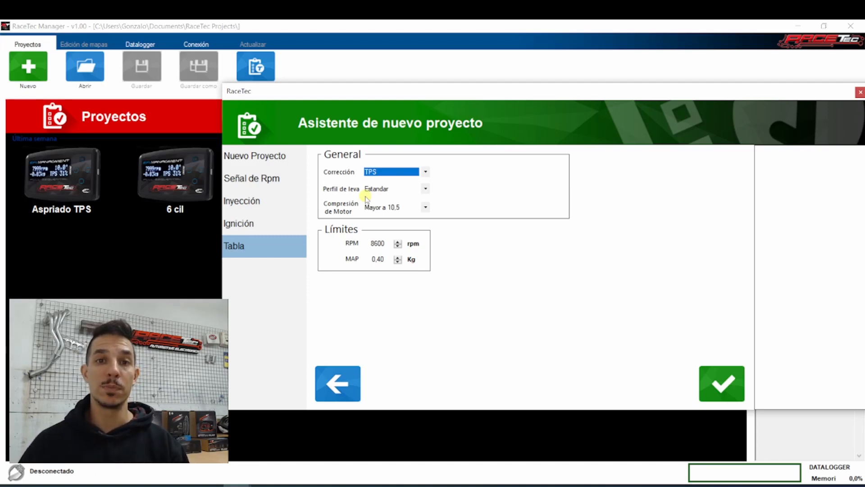
{"action": "left_click", "coordinate": [369, 173]}
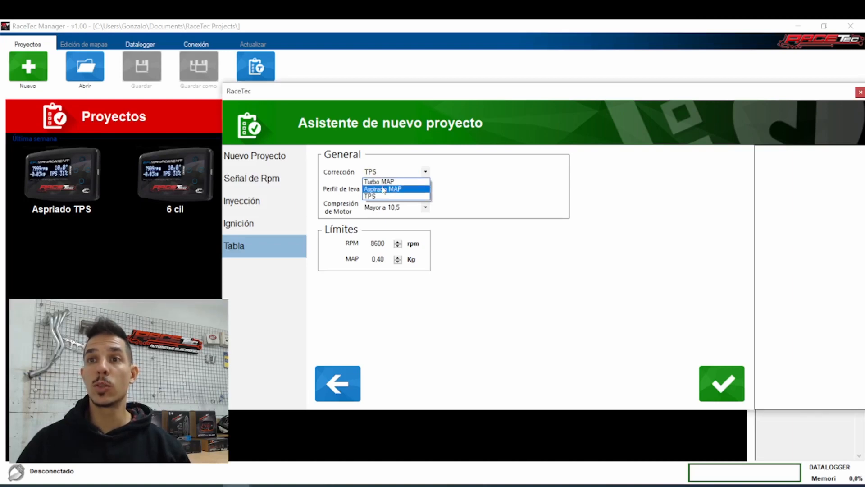
{"action": "left_click", "coordinate": [379, 181]}
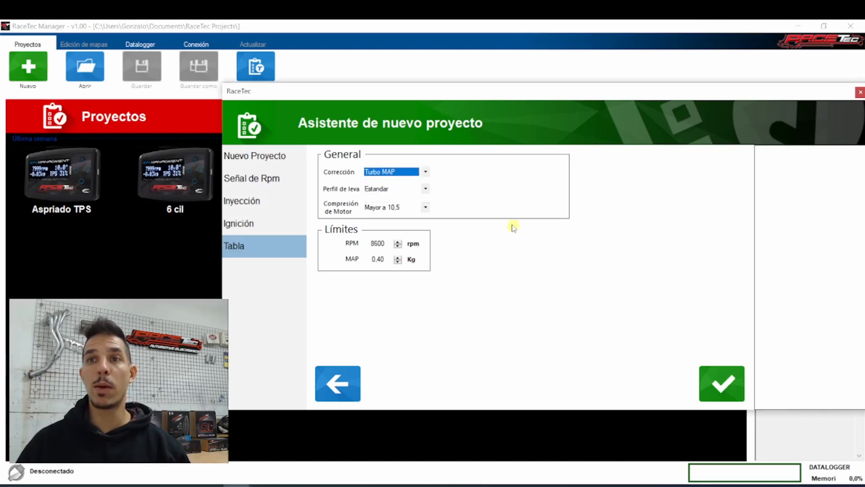
Choose the Estandar cam profile and set the engine compression to Entre 8,5 y 10,5.
{"action": "left_click", "coordinate": [379, 189]}
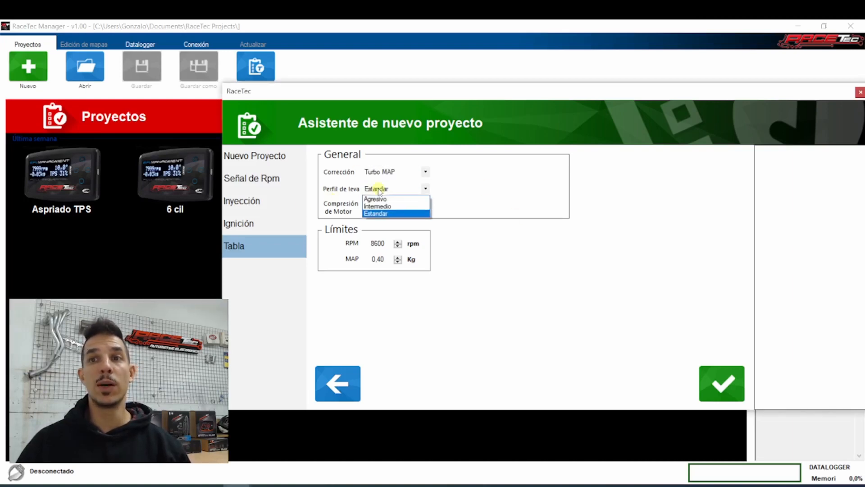
{"action": "left_click", "coordinate": [400, 214]}
{"action": "left_click", "coordinate": [397, 207]}
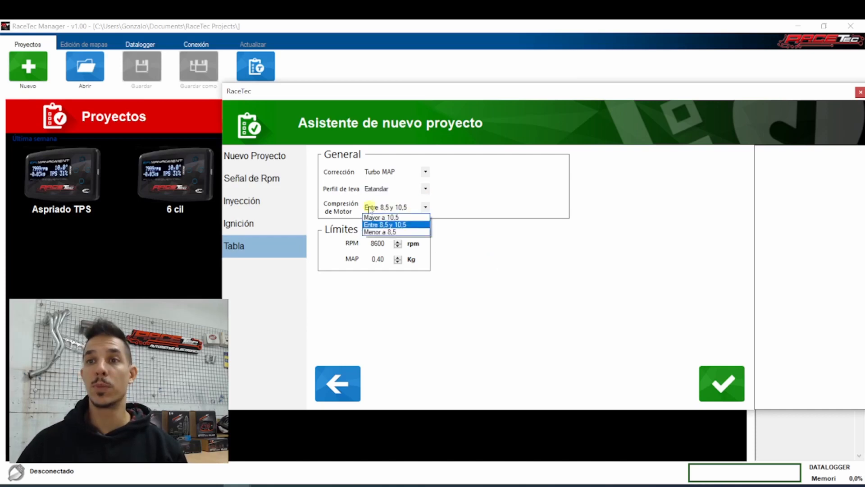
{"action": "left_click", "coordinate": [403, 224]}
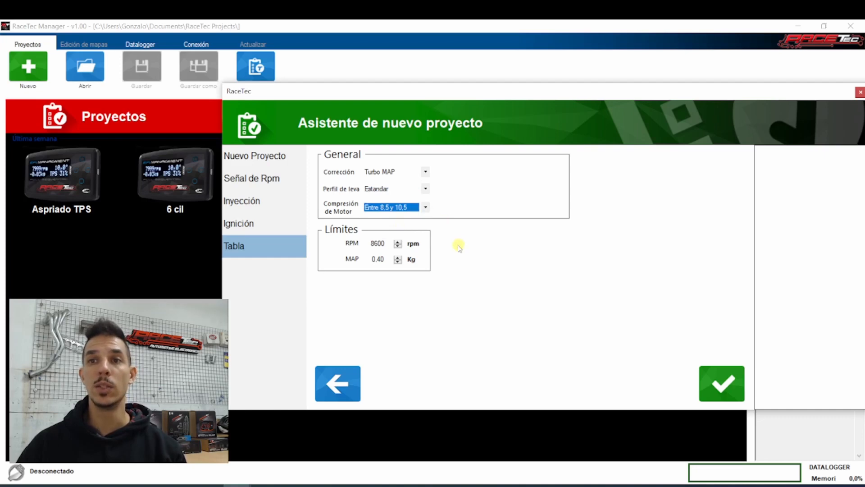
Set the limits to 7400 rpm and a MAP pressure of 1,50 Kg.
{"action": "double_click", "coordinate": [387, 248]}
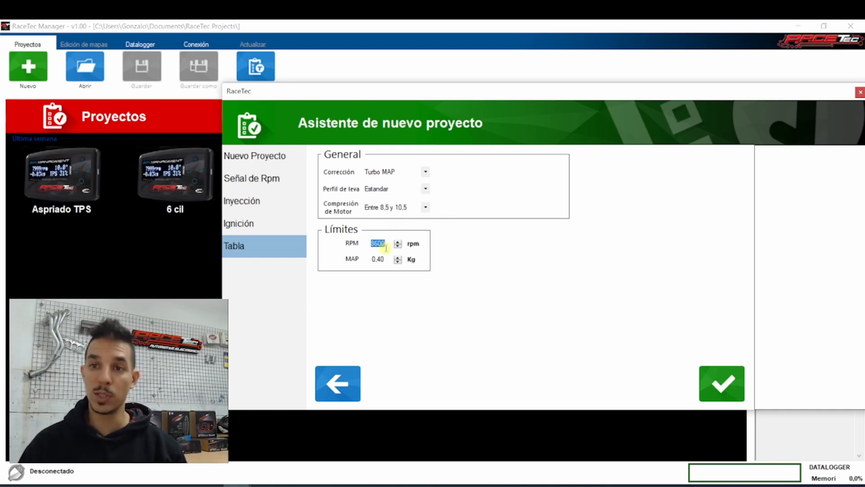
{"action": "type", "text": "7500"}
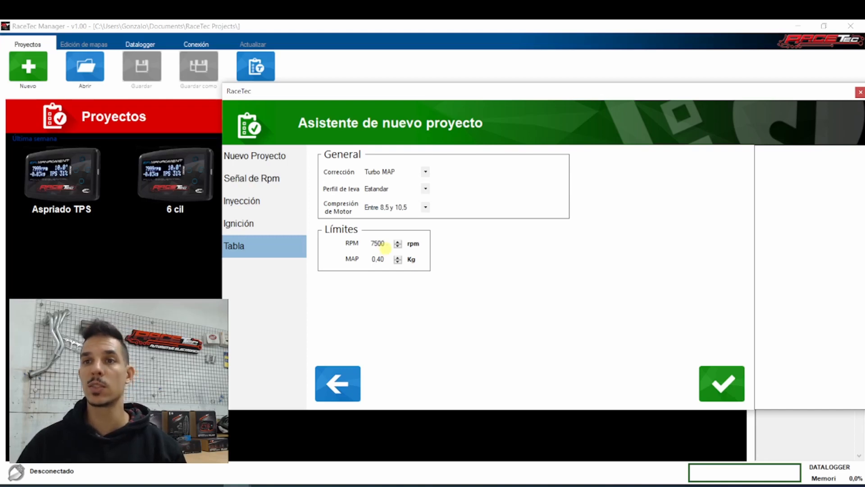
{"action": "key", "text": "Down"}
{"action": "key", "text": "Tab"}
{"action": "type", "text": "1,"}
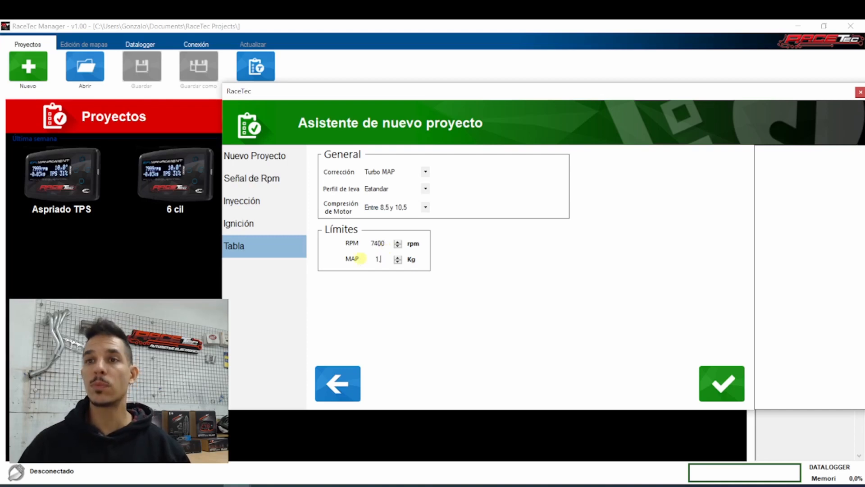
{"action": "type", "text": "50"}
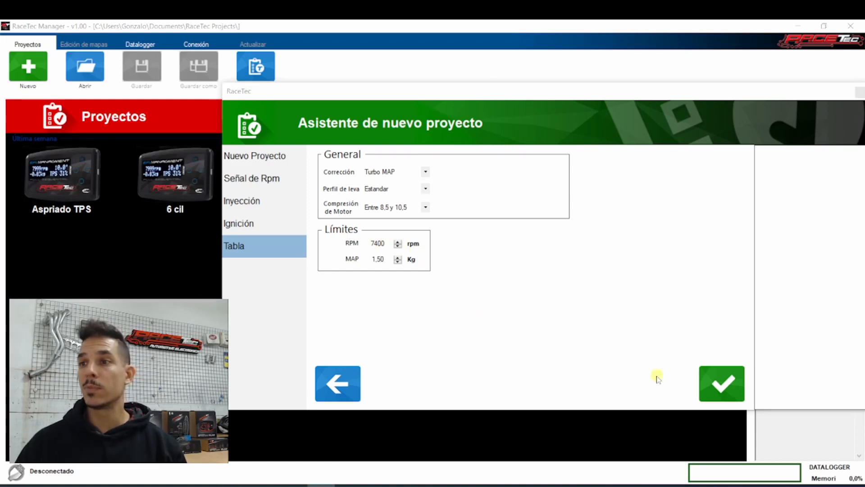
Finish the new project assistant and agree to load the project onto the connected device.
{"action": "left_click", "coordinate": [730, 386]}
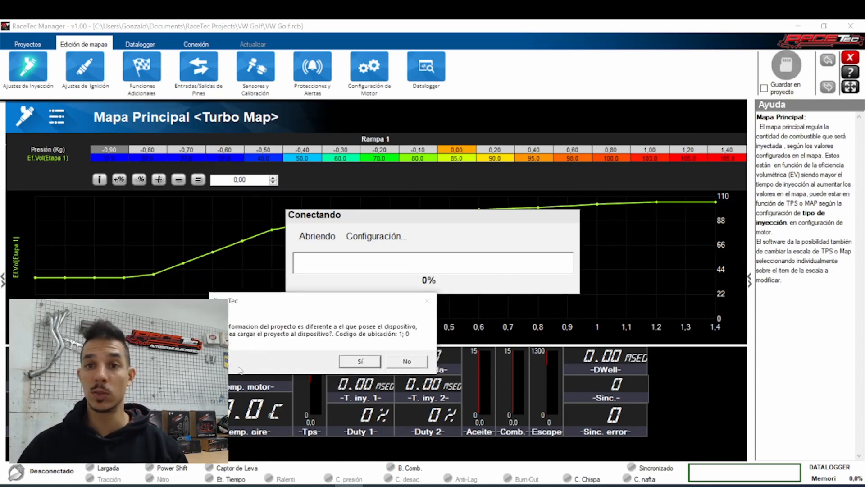
{"action": "left_click_drag", "start_coordinate": [311, 307], "coordinate": [336, 323]}
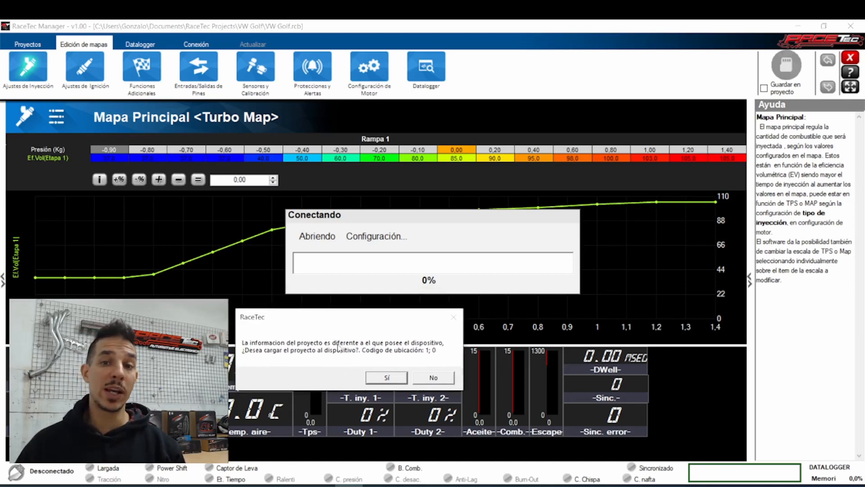
{"action": "left_click", "coordinate": [388, 378]}
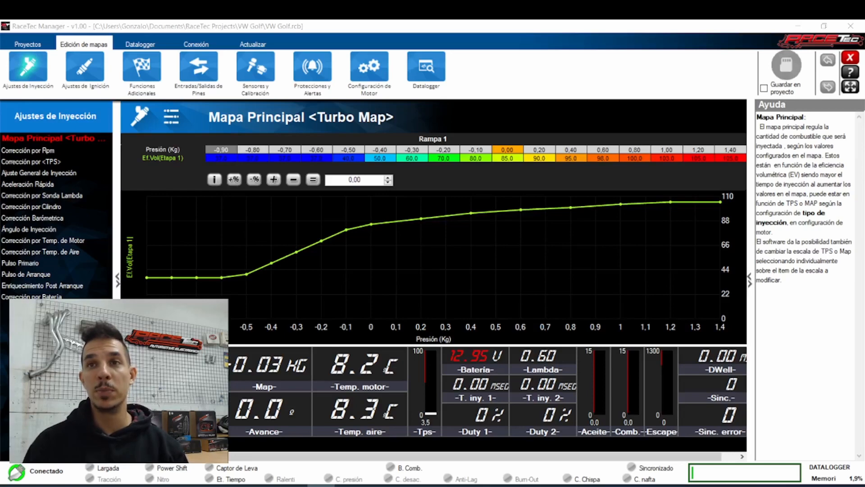
Calibrate the TPS sensor by recording its minimum throttle position and its maximum throttle position.
{"action": "left_click", "coordinate": [252, 71]}
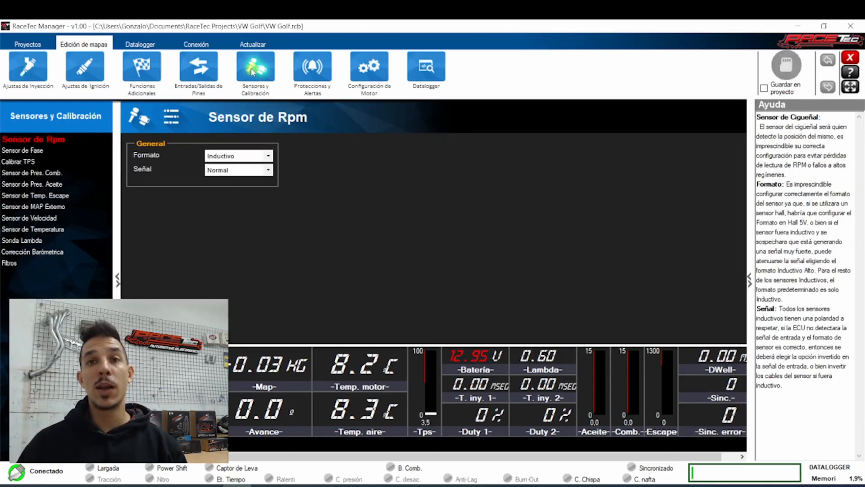
{"action": "left_click", "coordinate": [29, 164]}
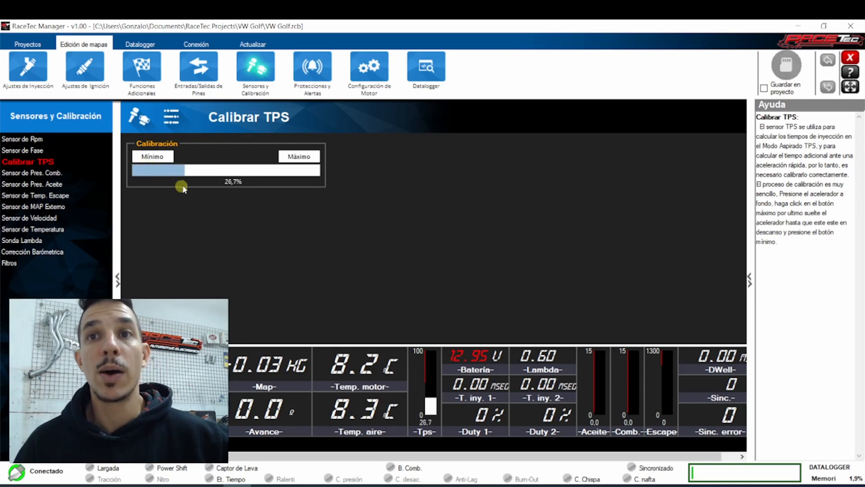
{"action": "left_click", "coordinate": [161, 160]}
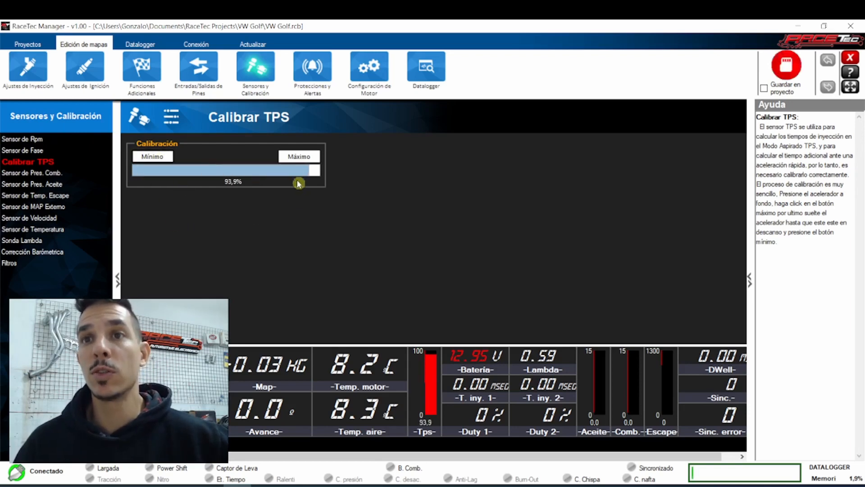
{"action": "left_click", "coordinate": [298, 156]}
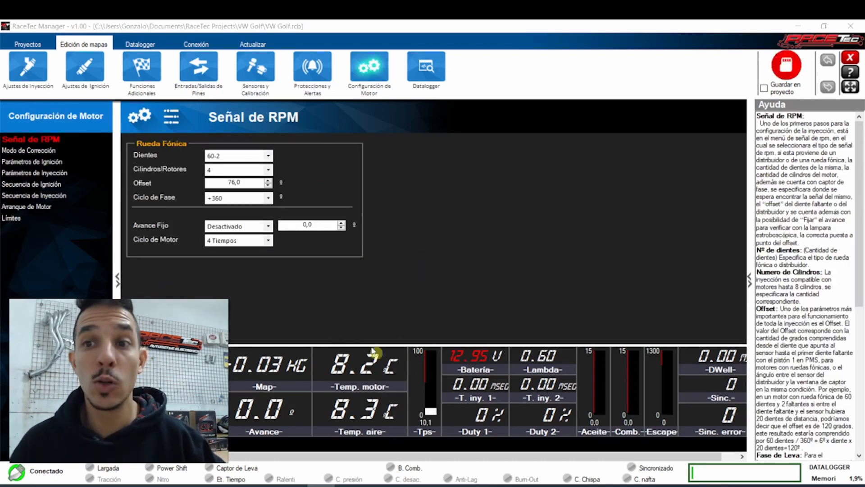
Examine the engine and air temperature readings, the Corrección por Rpm map and the main Turbo Map injection map.
{"action": "left_click", "coordinate": [344, 418]}
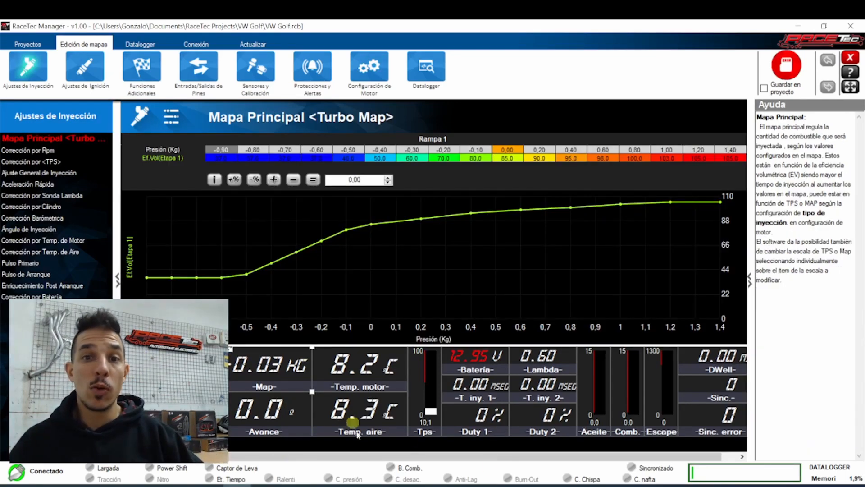
{"action": "left_click", "coordinate": [354, 372]}
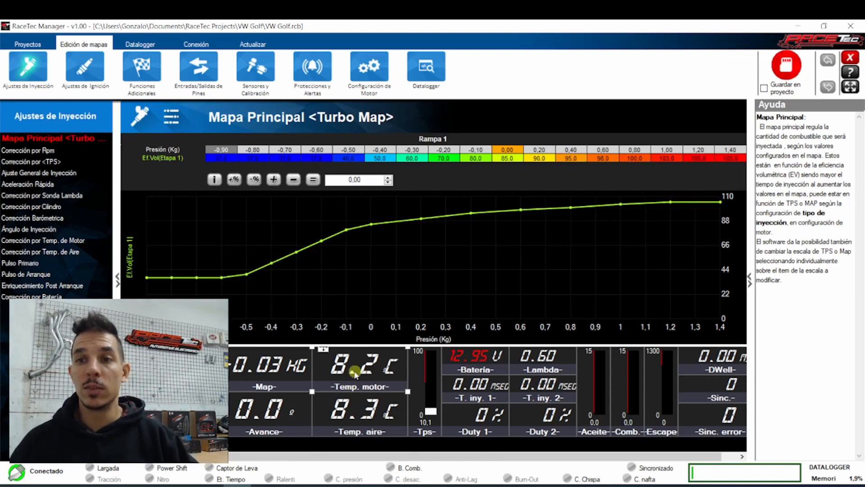
{"action": "left_click", "coordinate": [353, 408]}
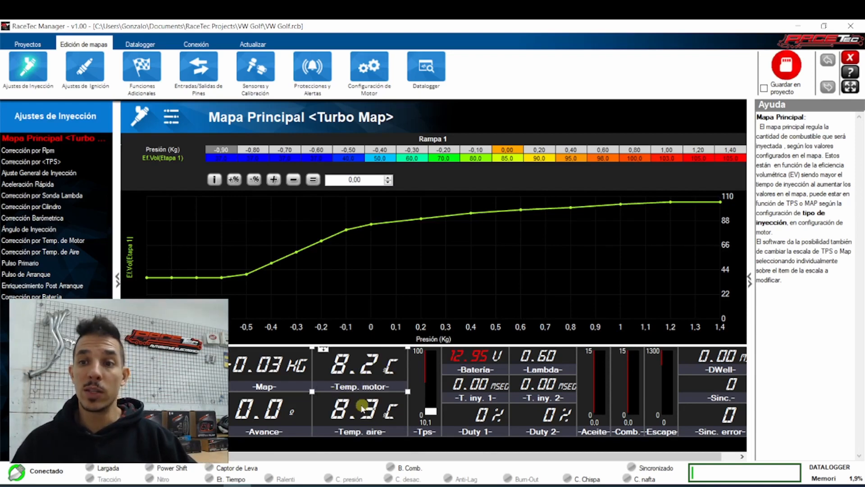
{"action": "left_click", "coordinate": [353, 384]}
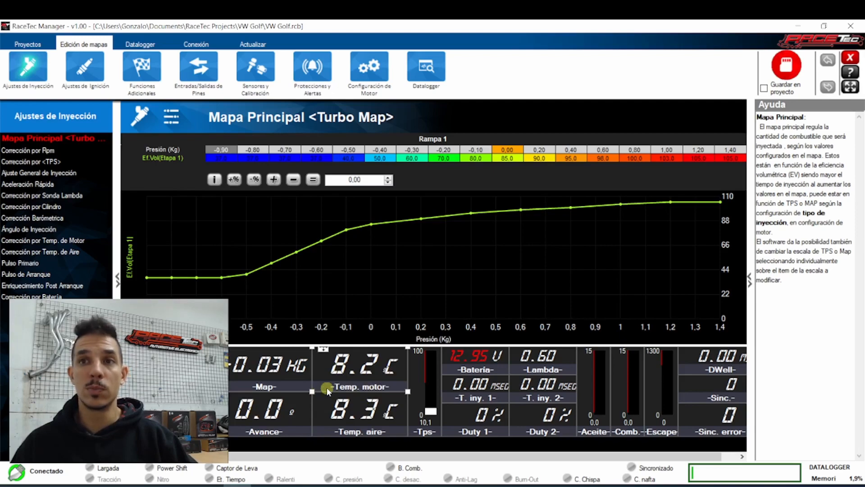
{"action": "left_click", "coordinate": [29, 150]}
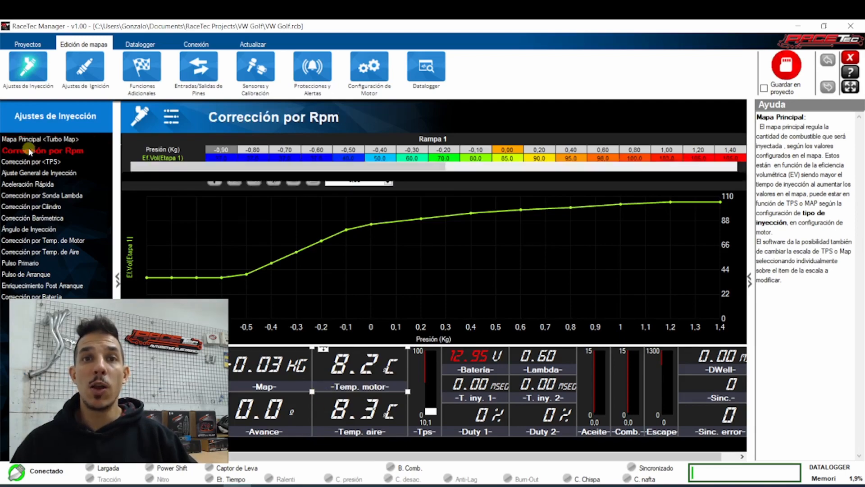
{"action": "left_click", "coordinate": [22, 139]}
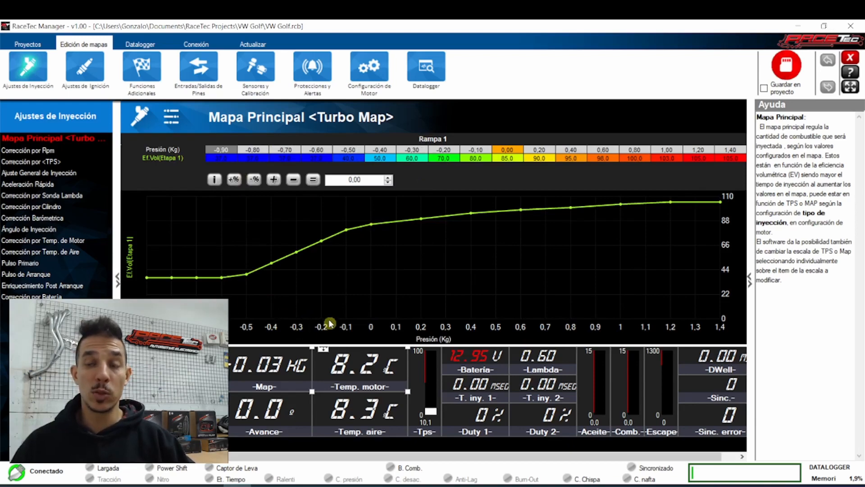
Set the map type in the engine's correction mode to Avanzado and save the change to the ECU.
{"action": "left_click", "coordinate": [369, 66]}
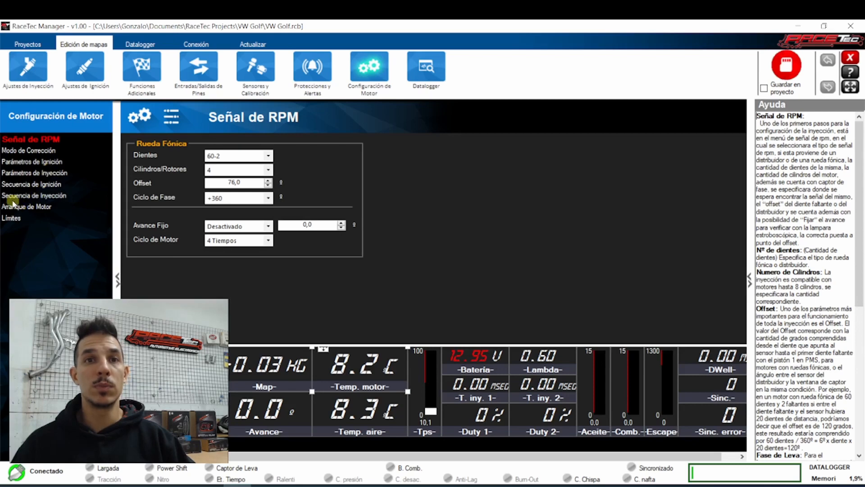
{"action": "left_click", "coordinate": [7, 150]}
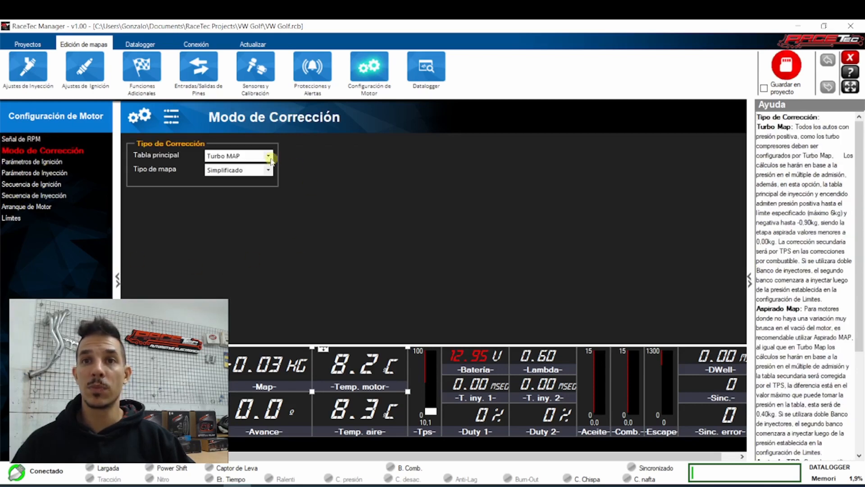
{"action": "left_click", "coordinate": [243, 175]}
{"action": "left_click", "coordinate": [231, 184]}
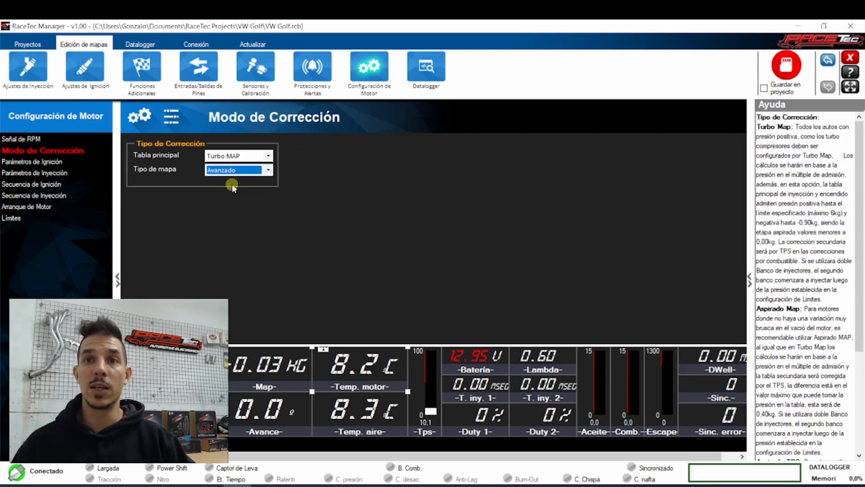
{"action": "left_click", "coordinate": [784, 66]}
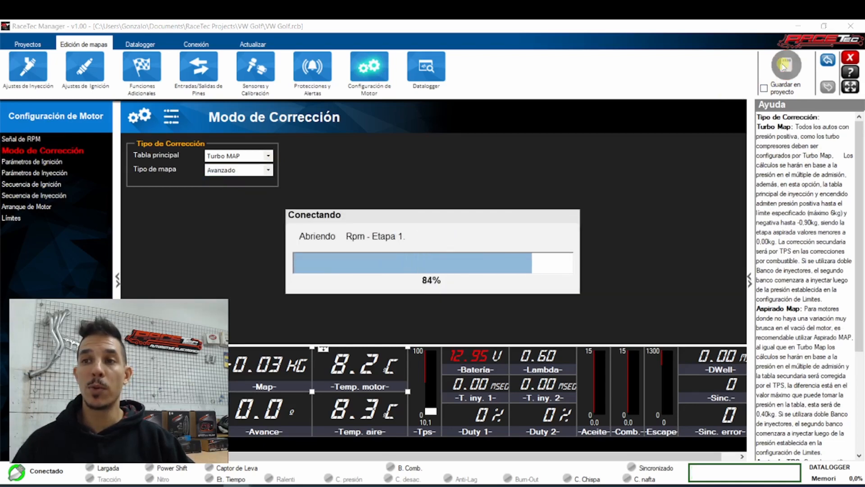
Set the minimum pulse variation of the Aceleración Rápida injection correction to 6 %.
{"action": "left_click", "coordinate": [25, 60]}
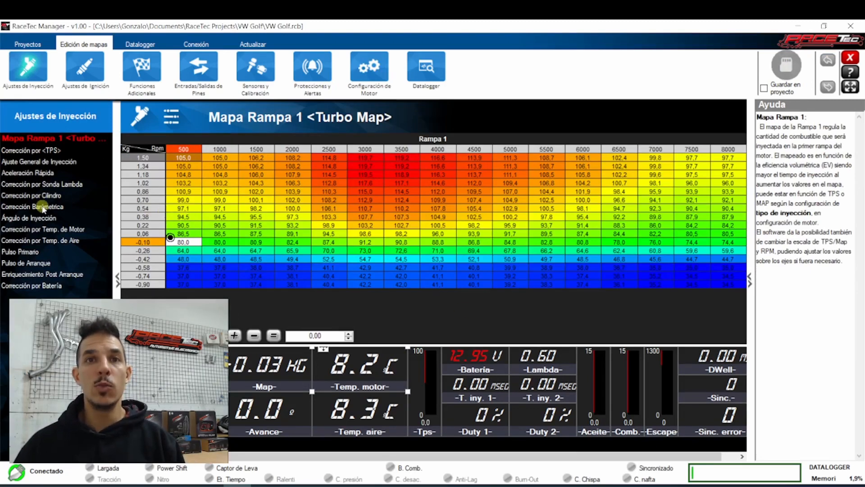
{"action": "left_click", "coordinate": [43, 185]}
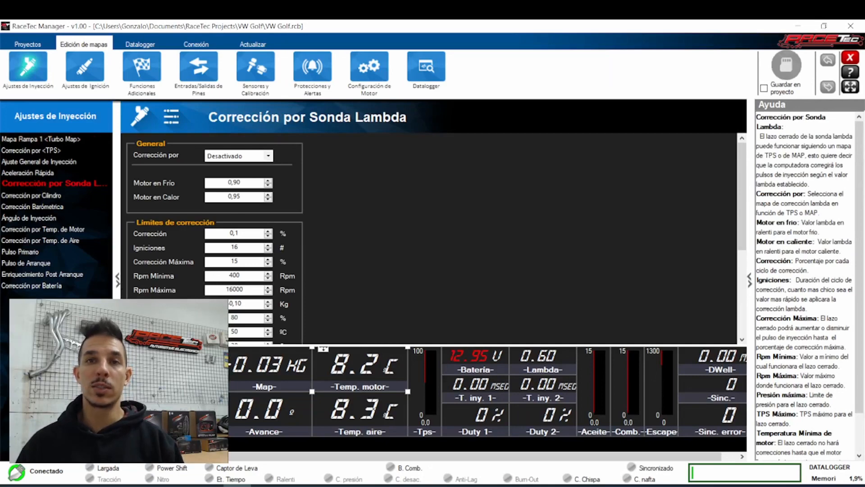
{"action": "left_click", "coordinate": [34, 173]}
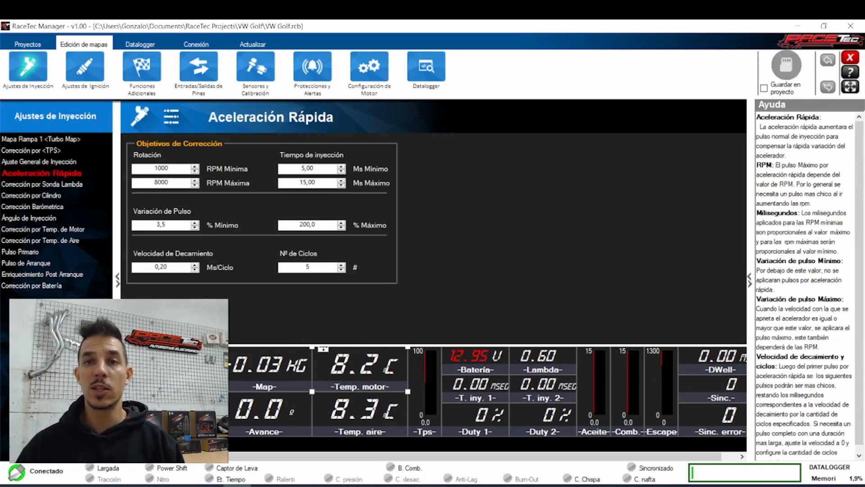
{"action": "double_click", "coordinate": [171, 226]}
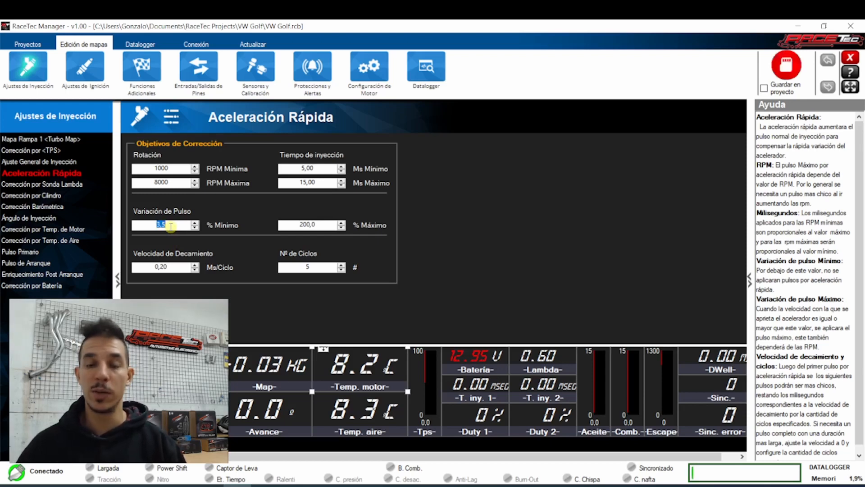
{"action": "type", "text": "6"}
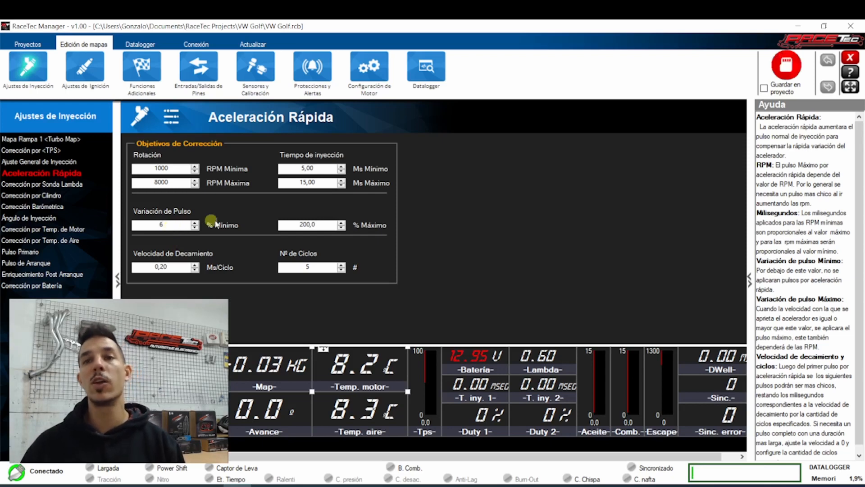
{"action": "left_click", "coordinate": [304, 223]}
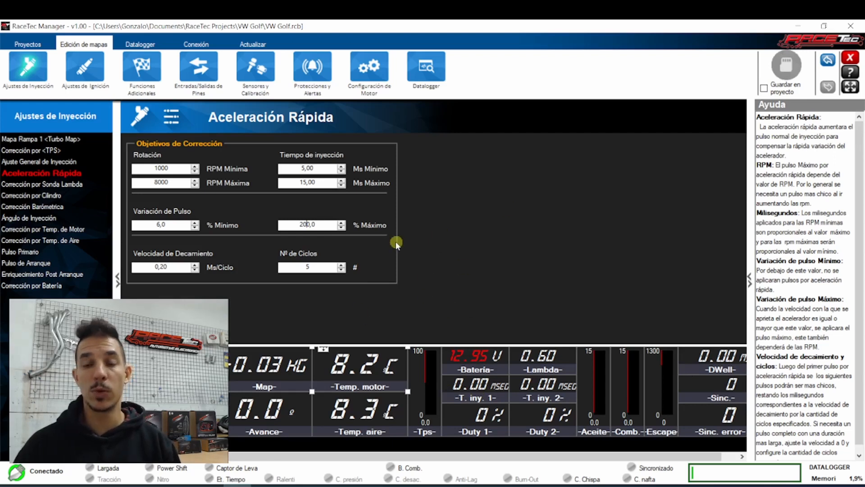
Open the trigger wheel's Offset value in the engine's Señal de RPM settings for editing.
{"action": "left_click", "coordinate": [369, 87]}
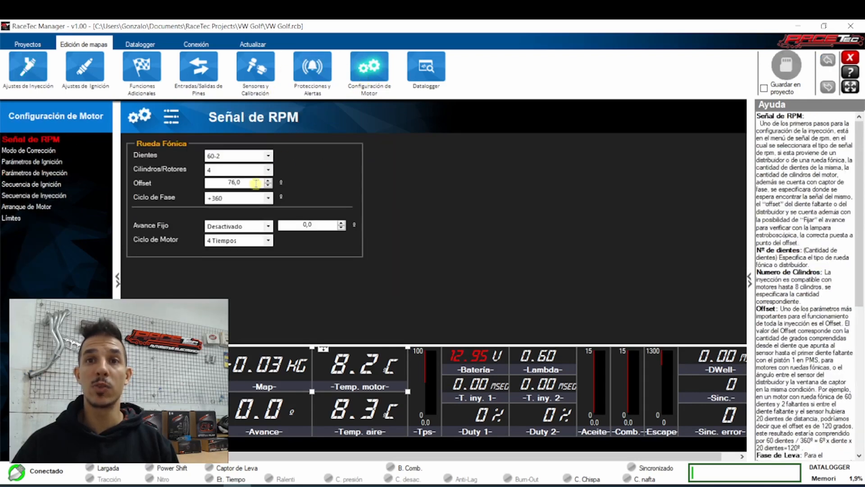
{"action": "double_click", "coordinate": [255, 183]}
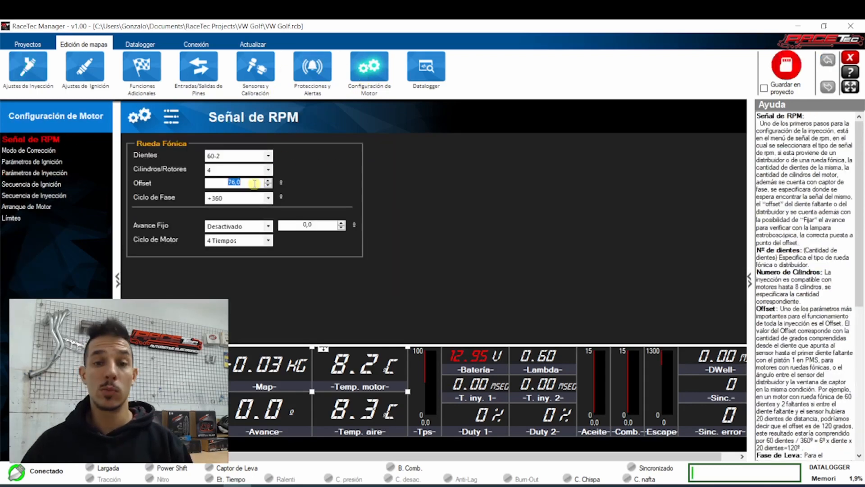